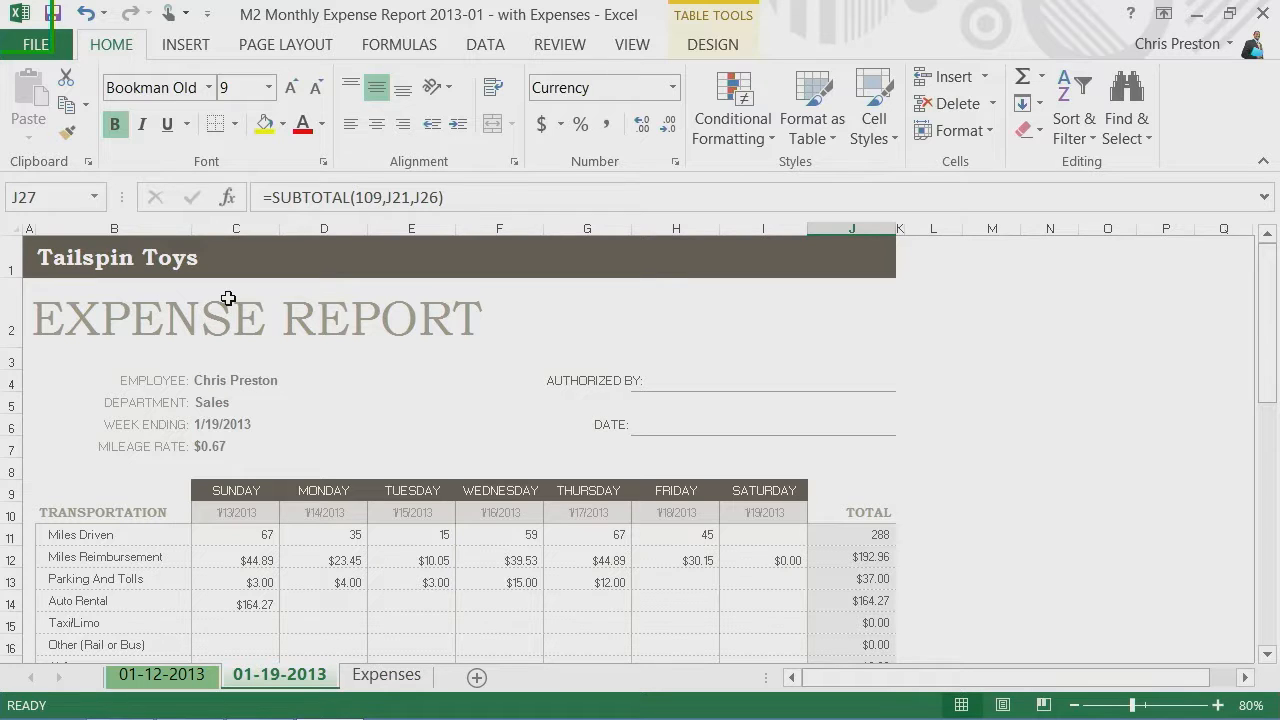
Step: Select the entire worksheet, then columns B through E, and then rows 2 and 3 one at a time
click(13, 228)
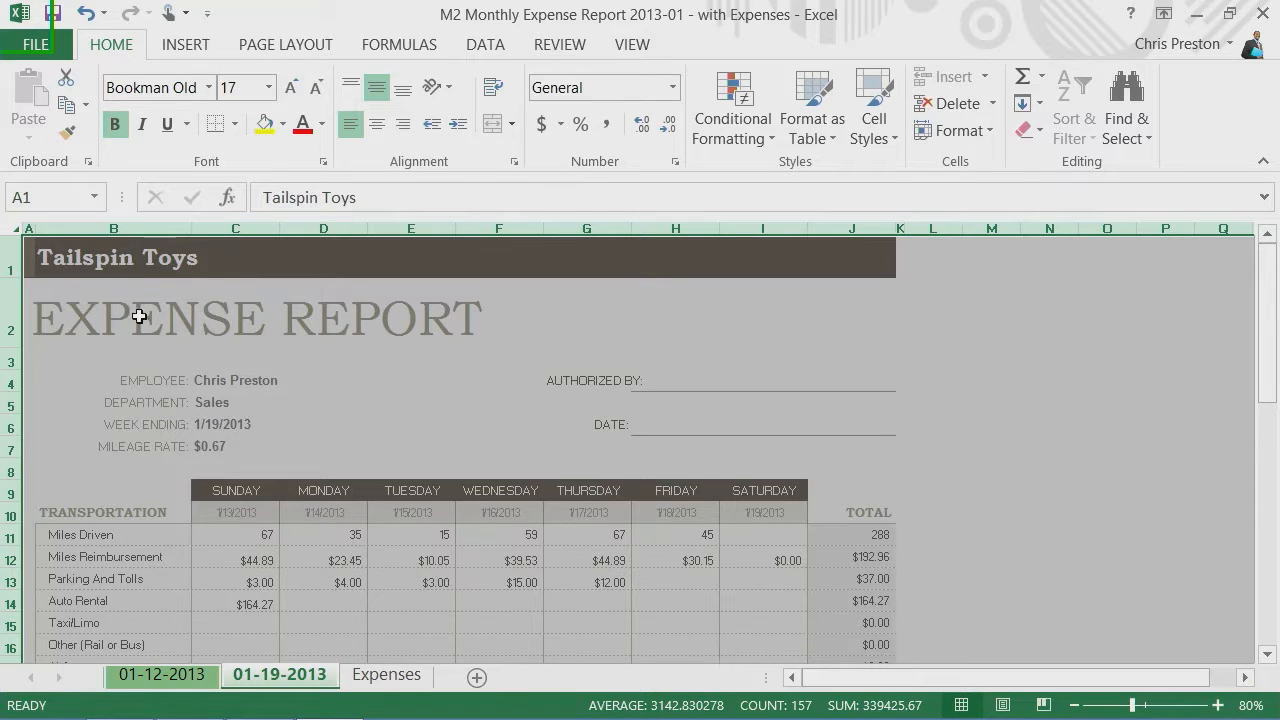
click(141, 317)
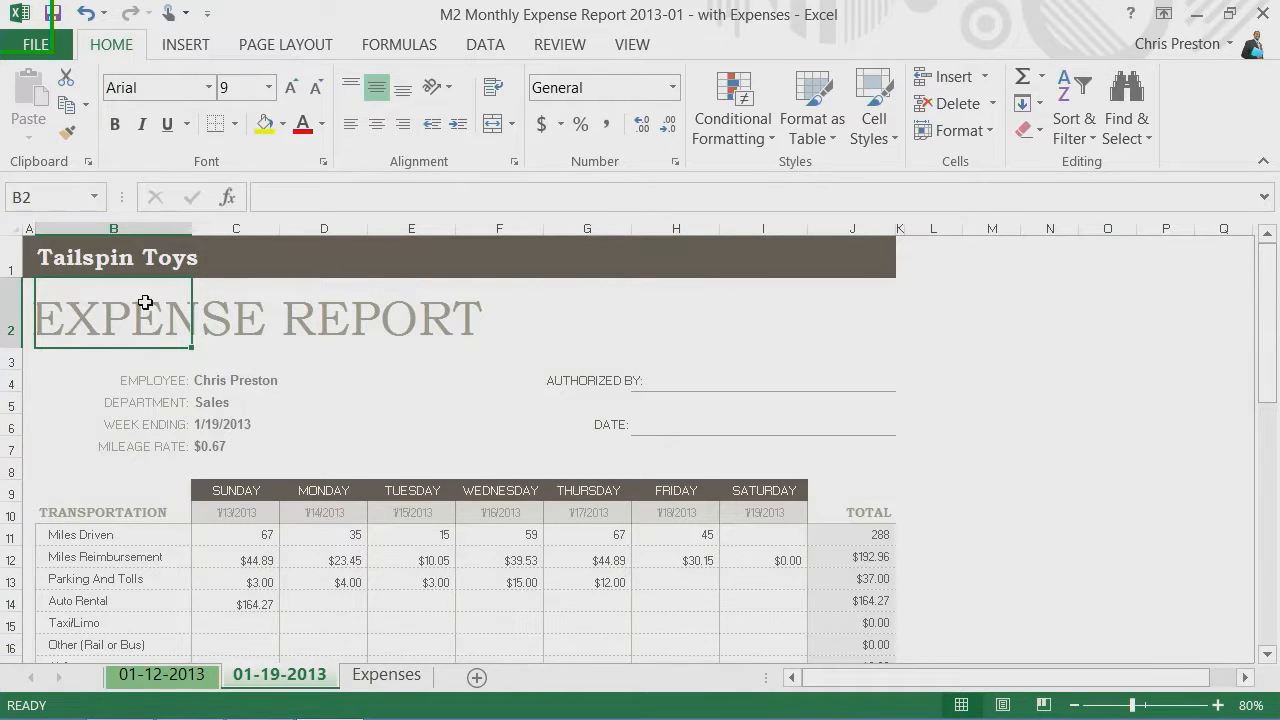
click(113, 227)
drag(113, 227, 420, 236)
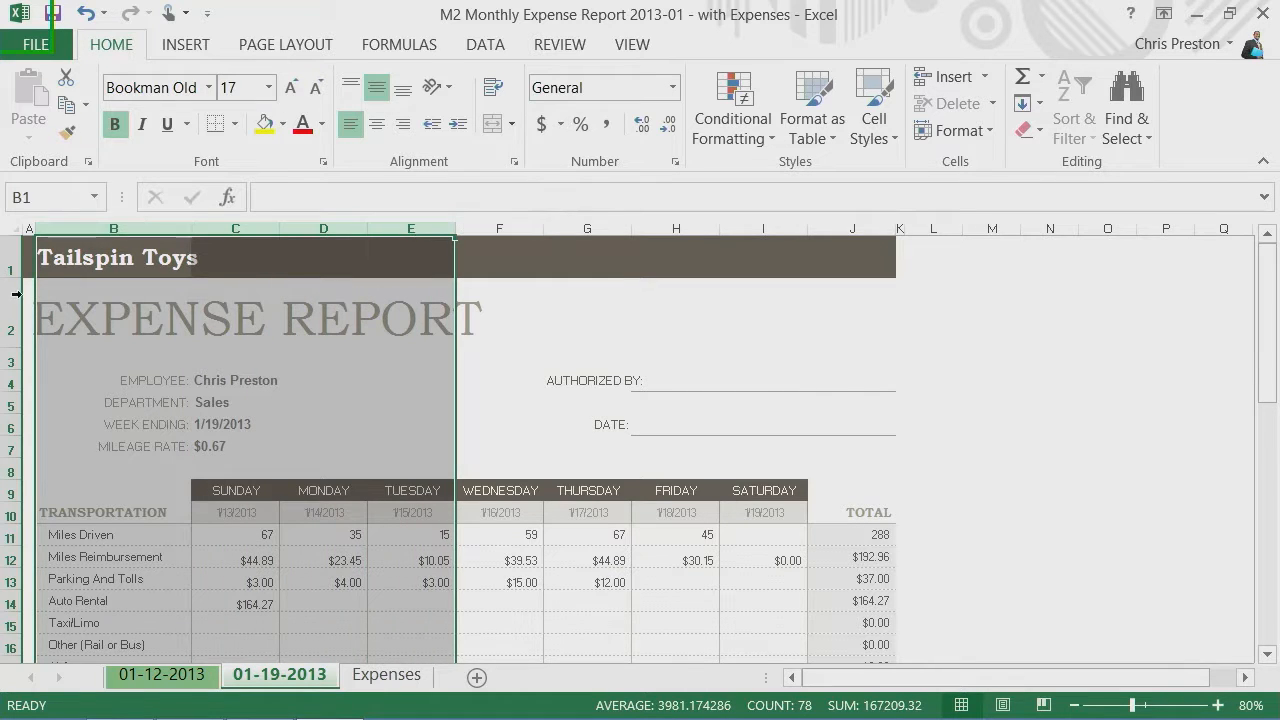
click(10, 305)
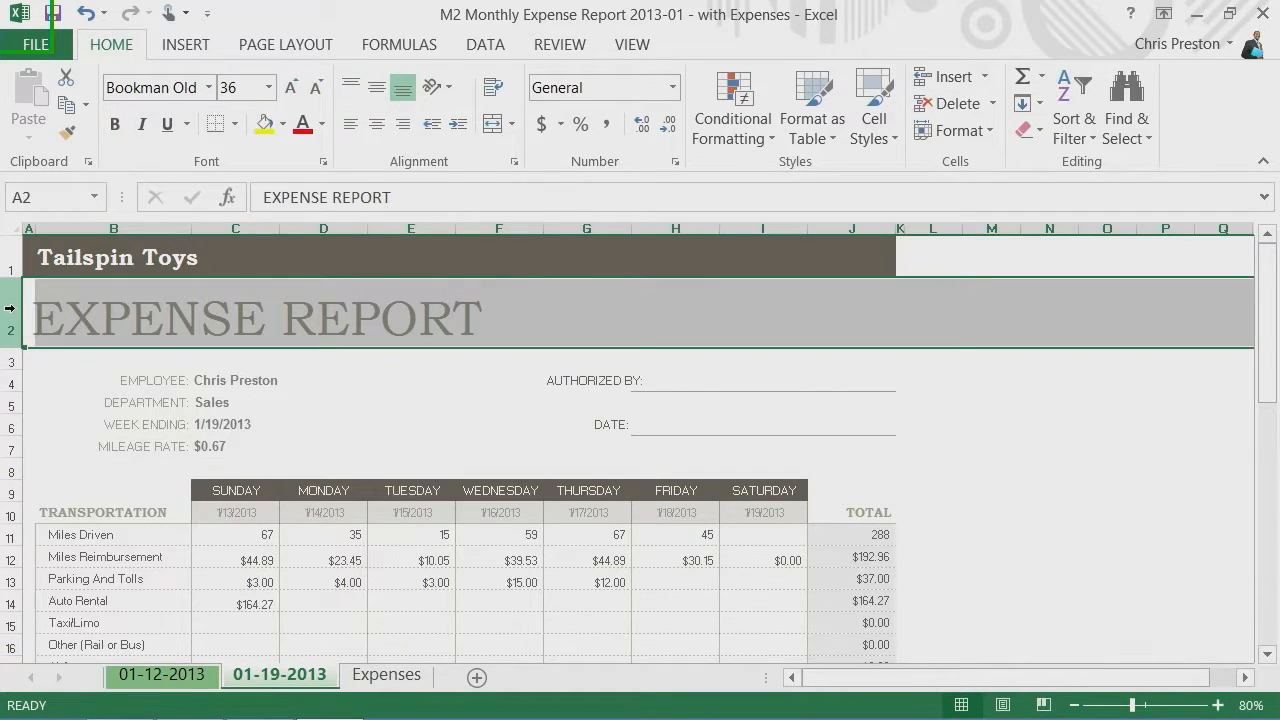
click(9, 361)
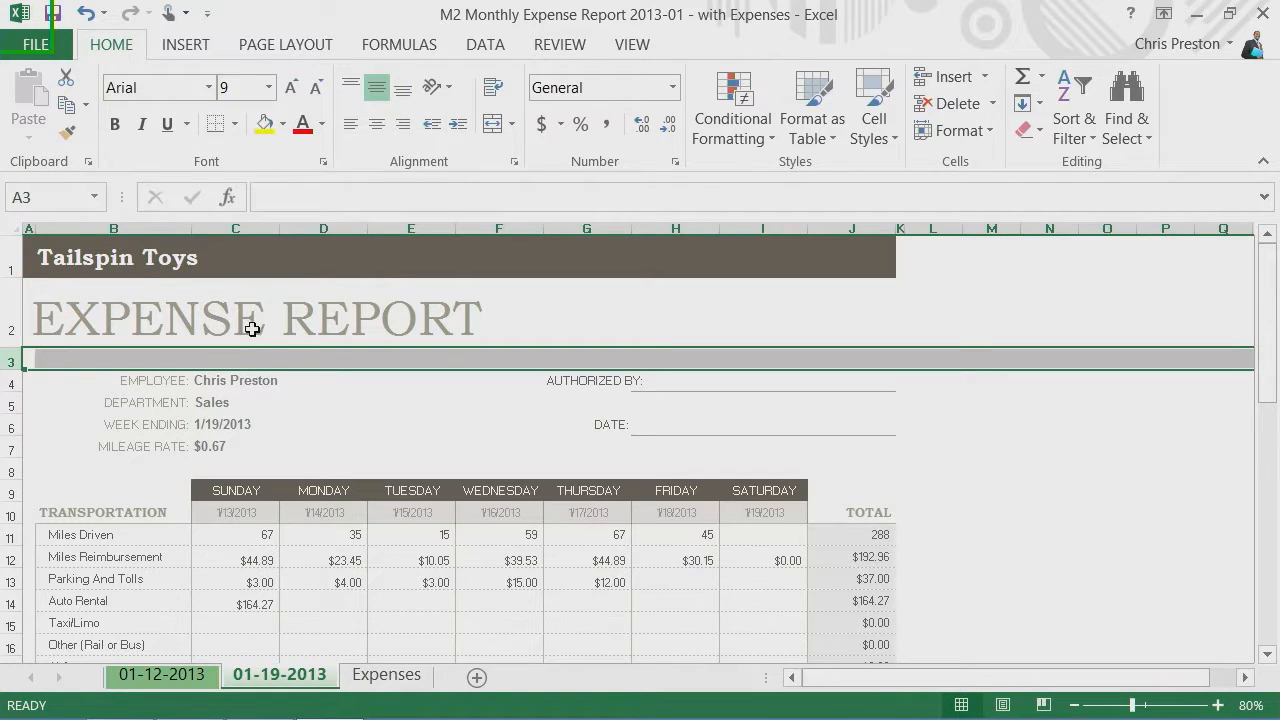
Step: AutoFit the widths of columns C through E to their contents
click(248, 228)
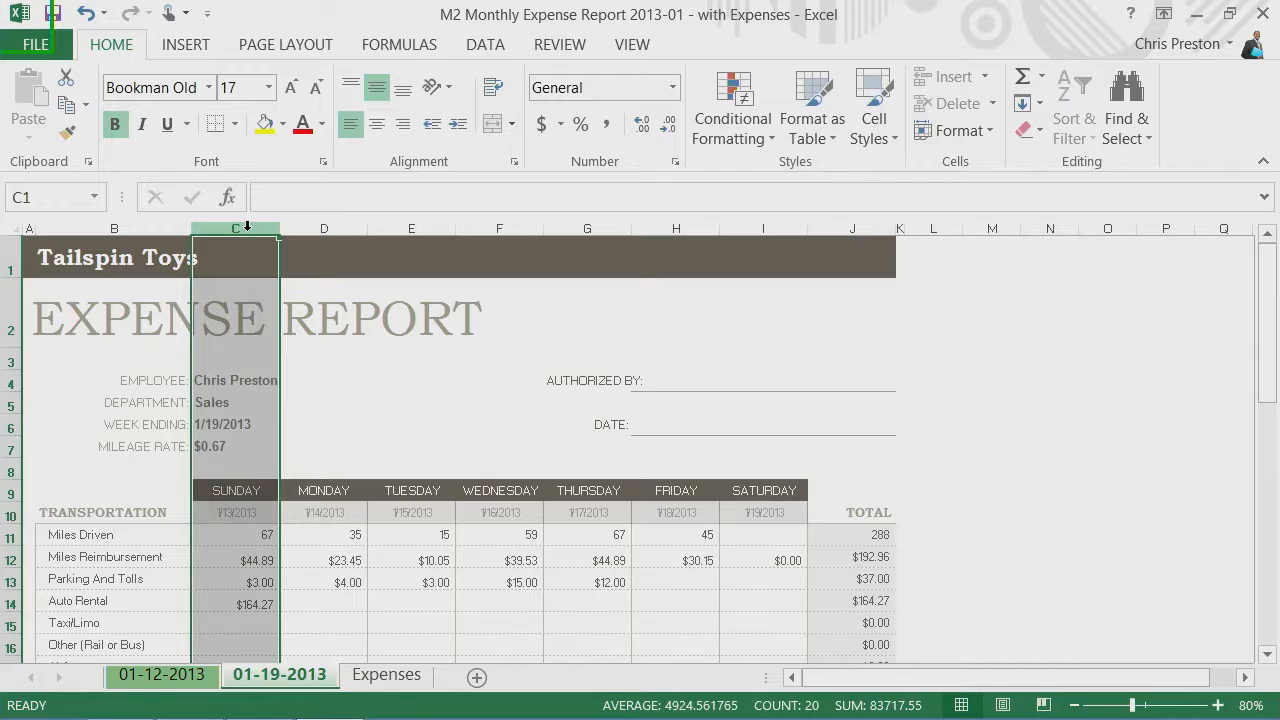
drag(248, 228, 416, 229)
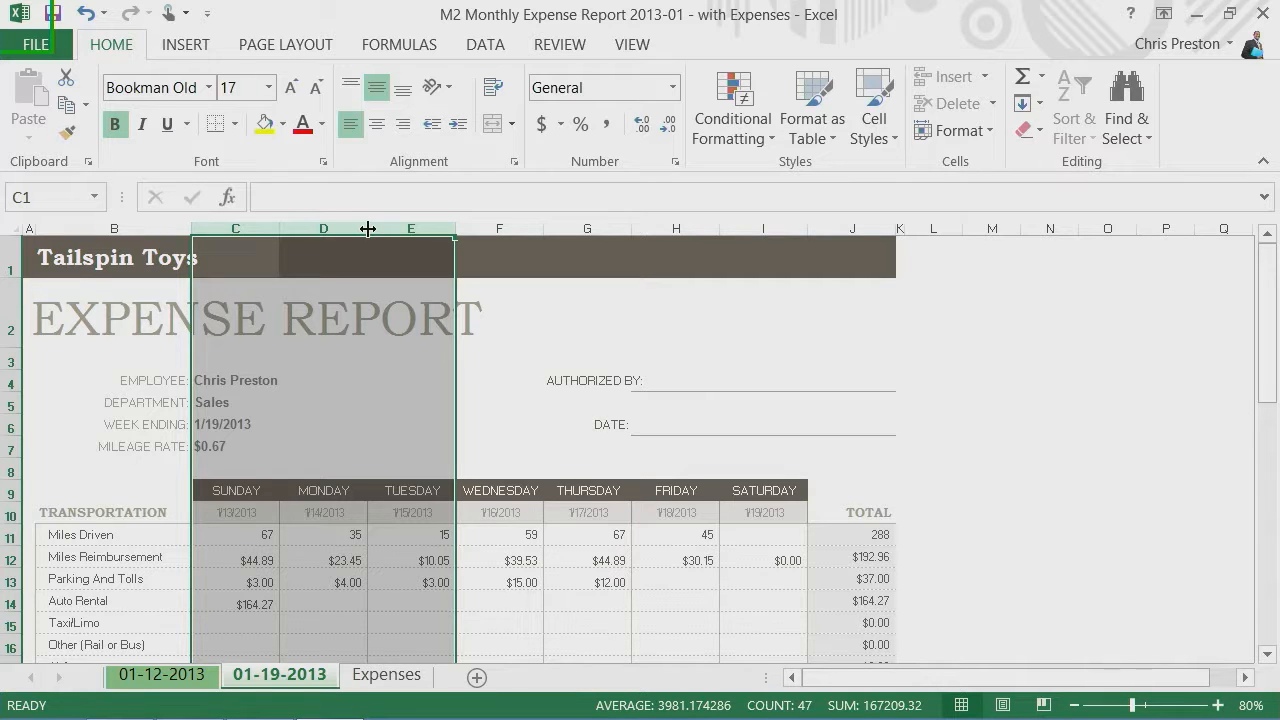
double_click(367, 229)
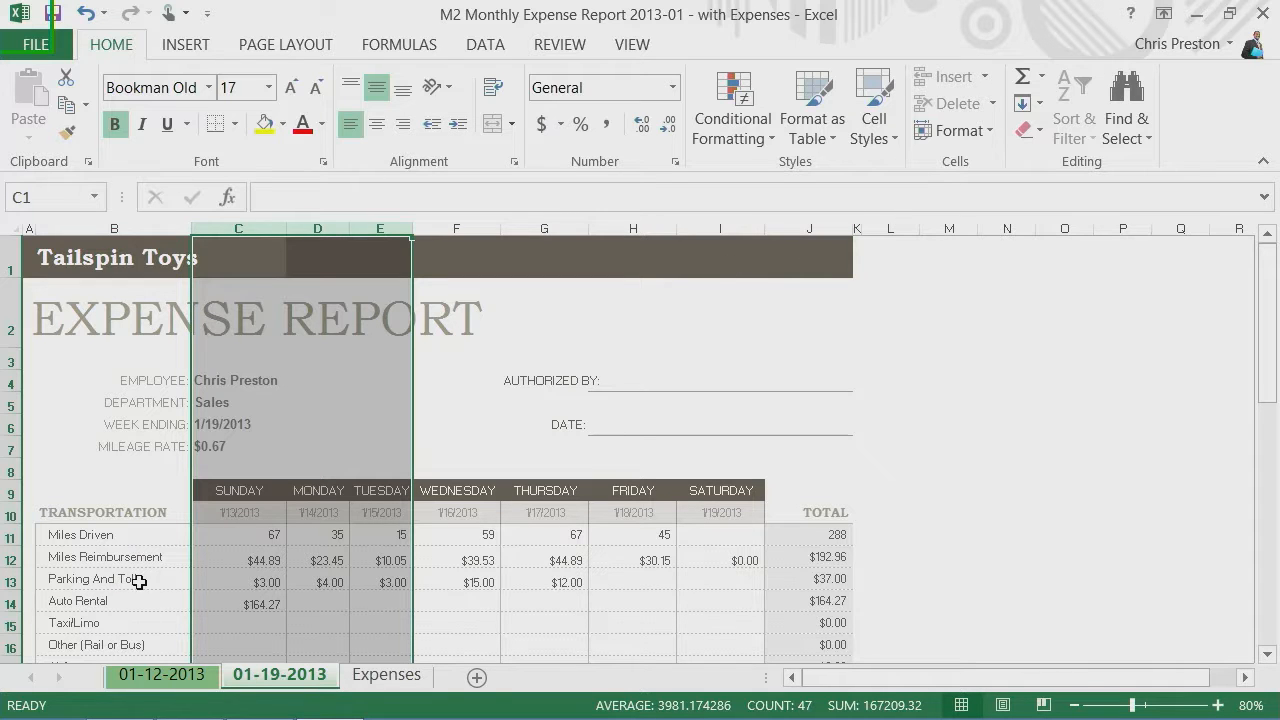
Step: Select the blank spacer rows 19, 28 and 36 together and make them slightly taller
scroll(216, 530, down, 5)
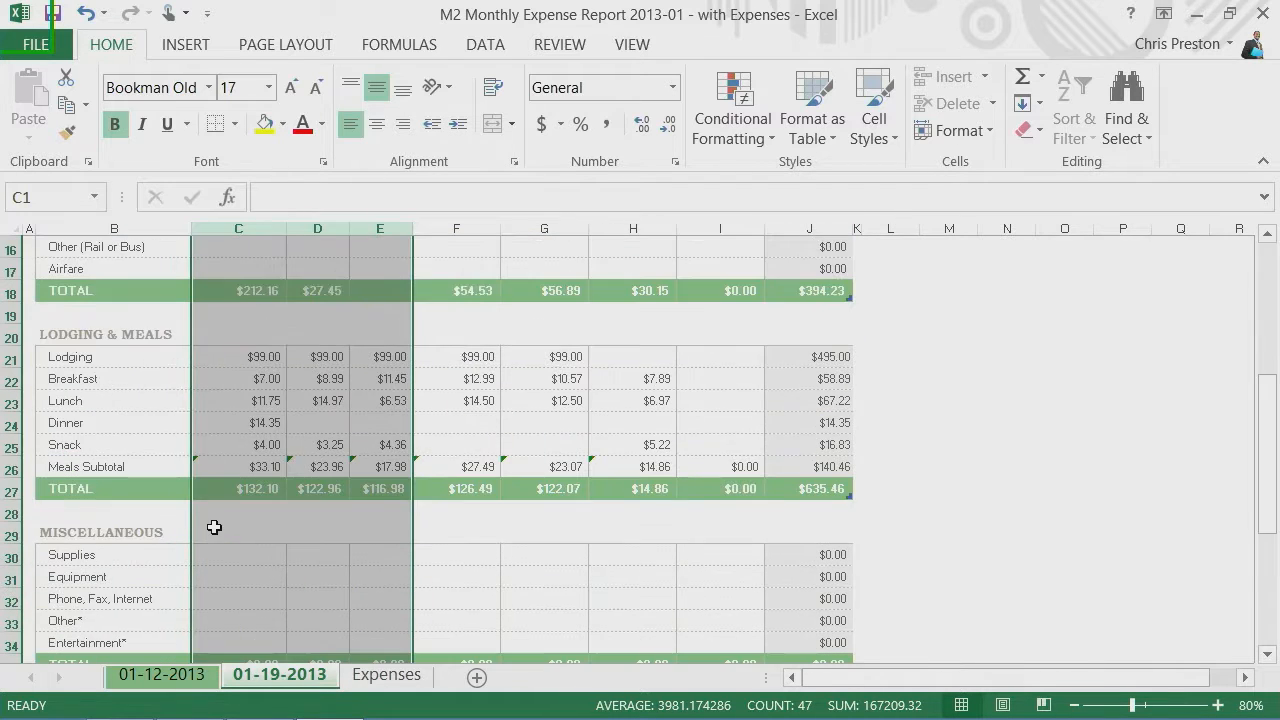
click(12, 315)
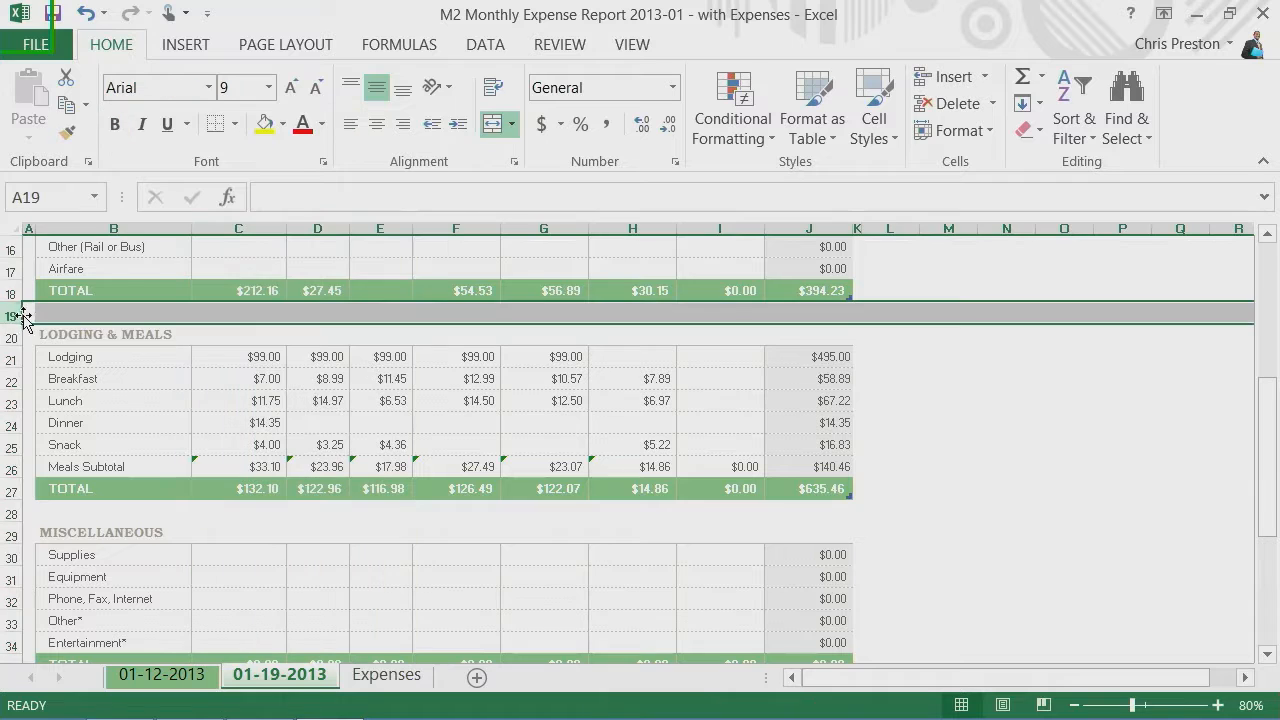
scroll(27, 314, down, 1)
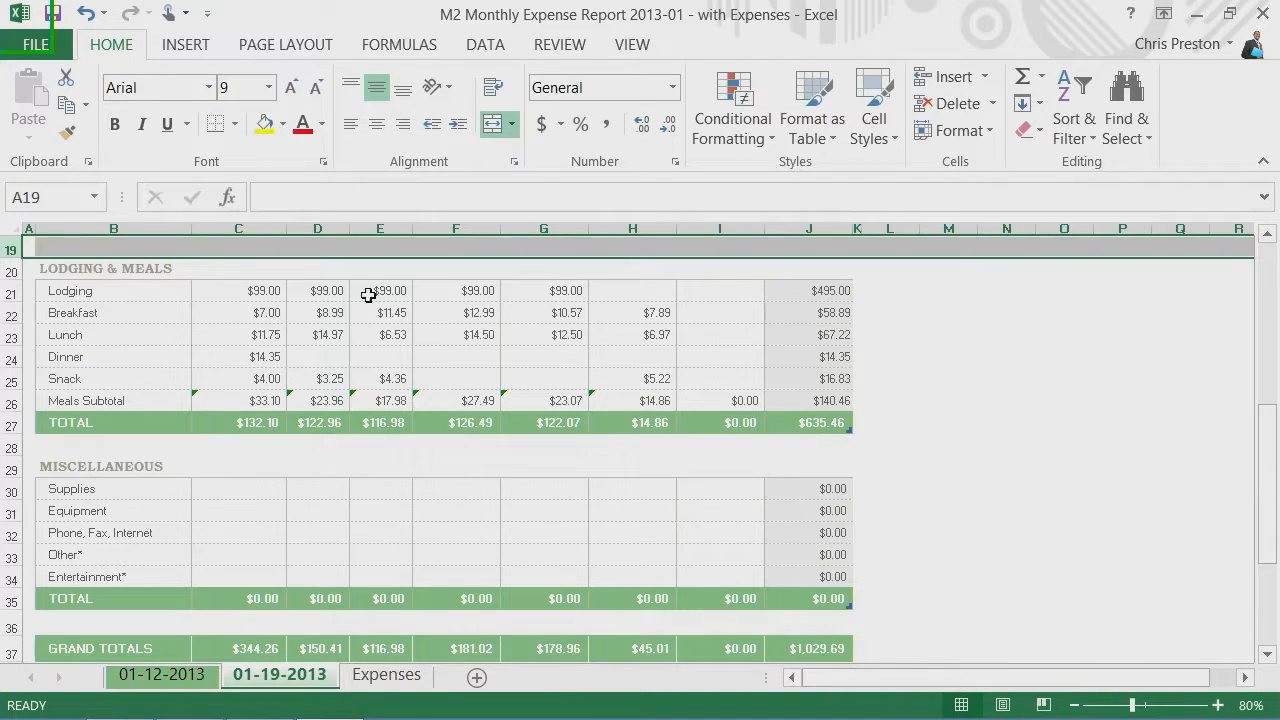
click(12, 446)
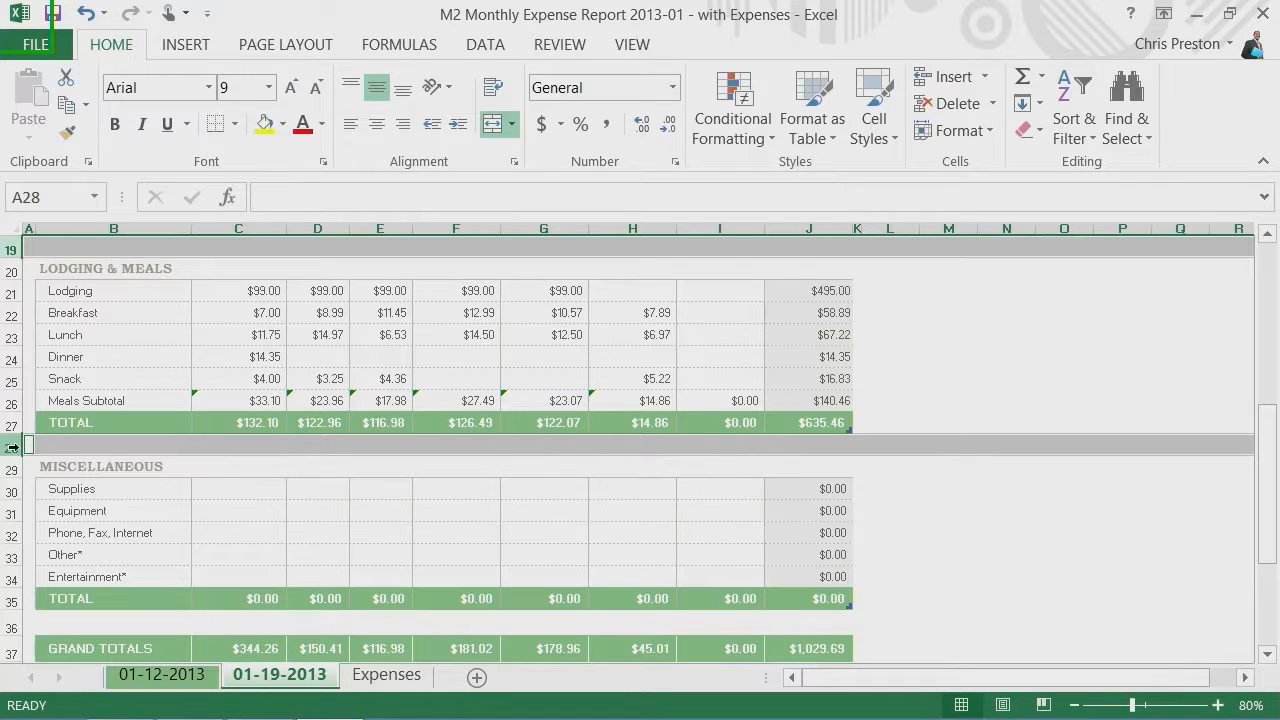
ctrl+click(12, 626)
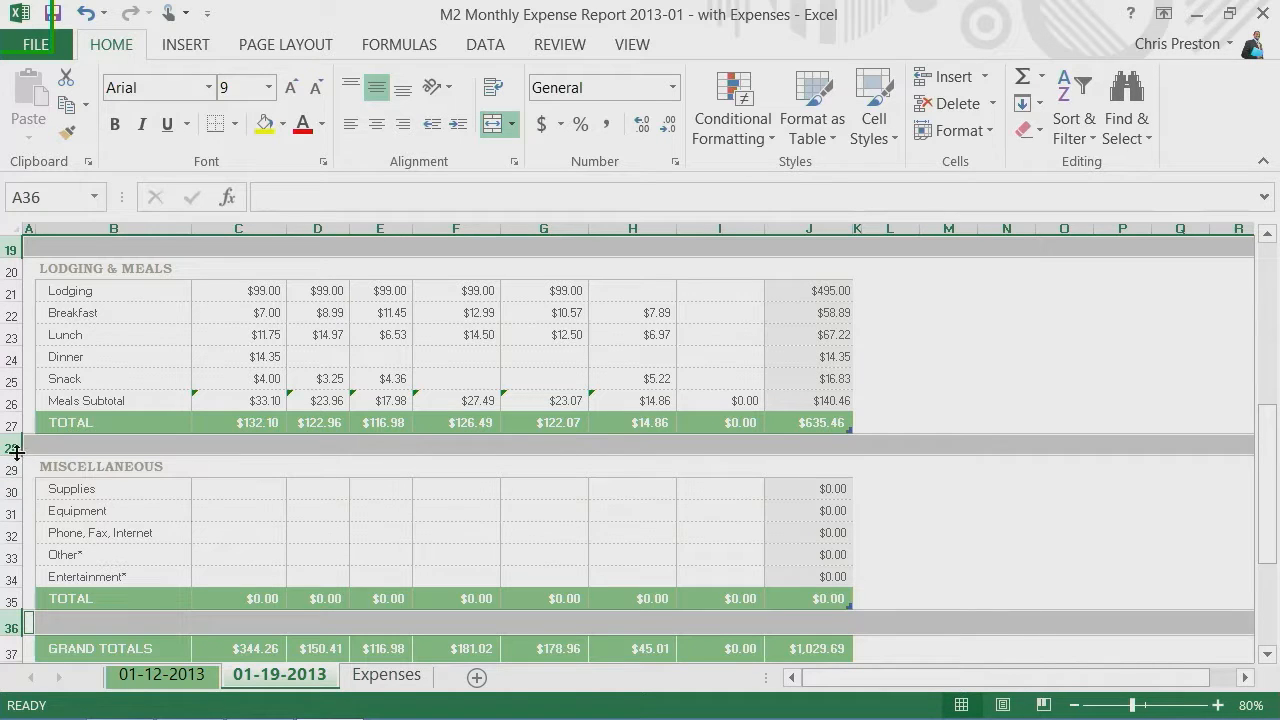
drag(14, 455, 14, 467)
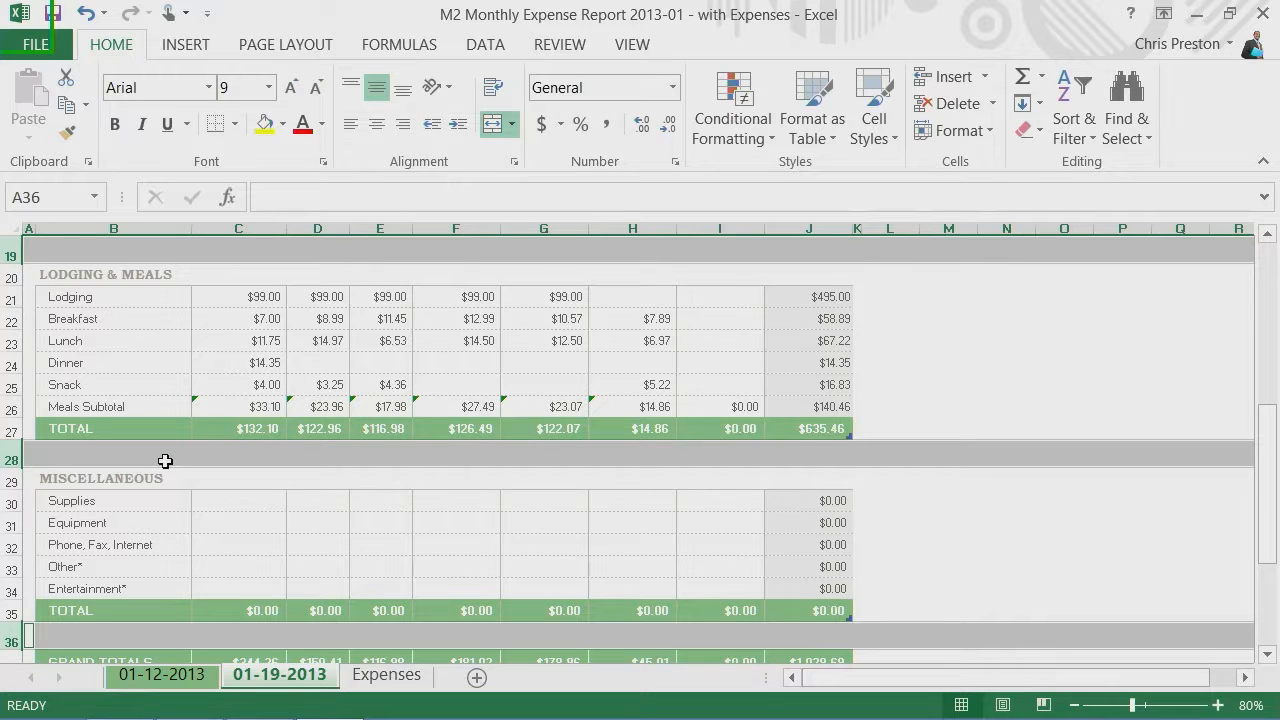
Step: Insert a blank sheet row at row 8, above the weekday headings
scroll(165, 460, up, 6)
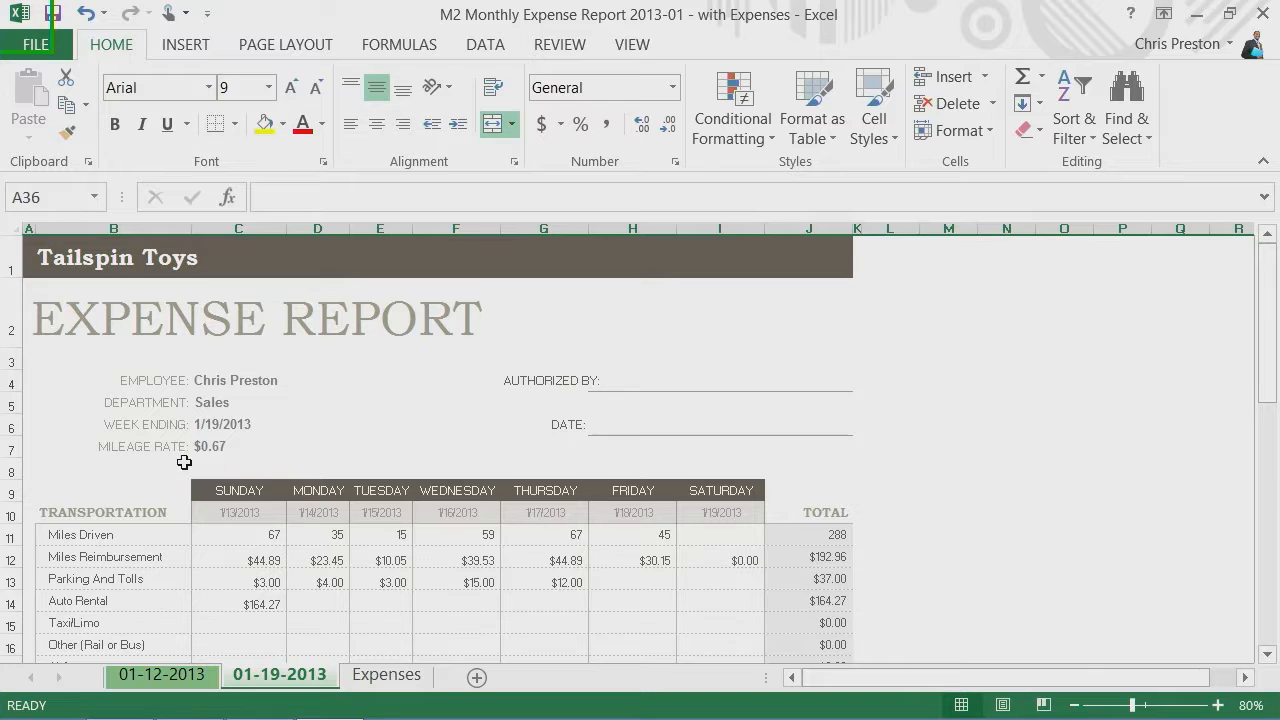
click(9, 469)
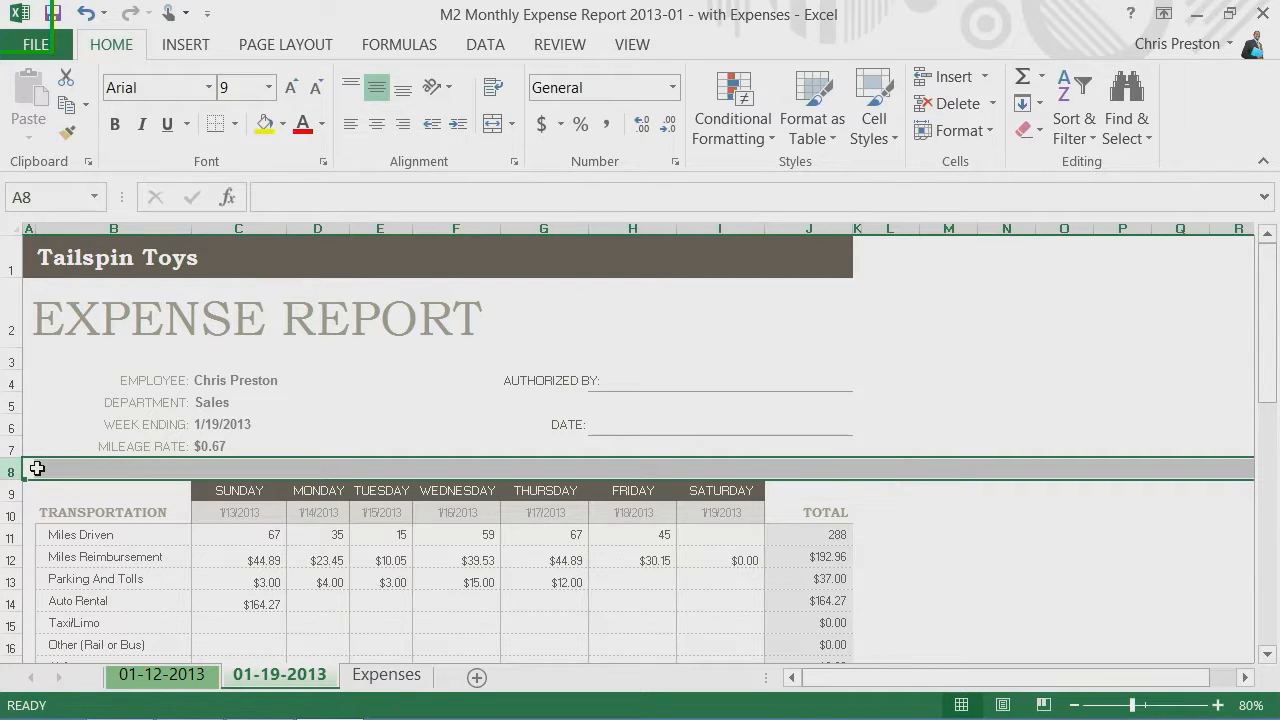
right_click(87, 474)
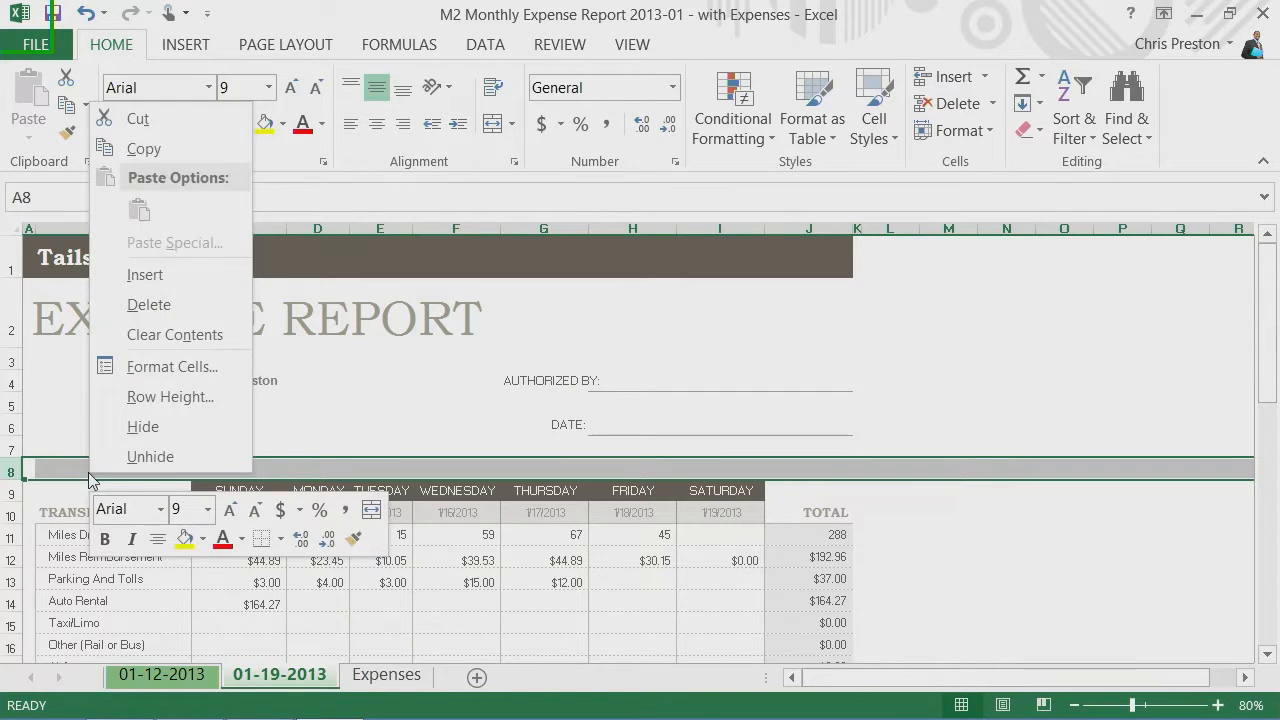
click(194, 280)
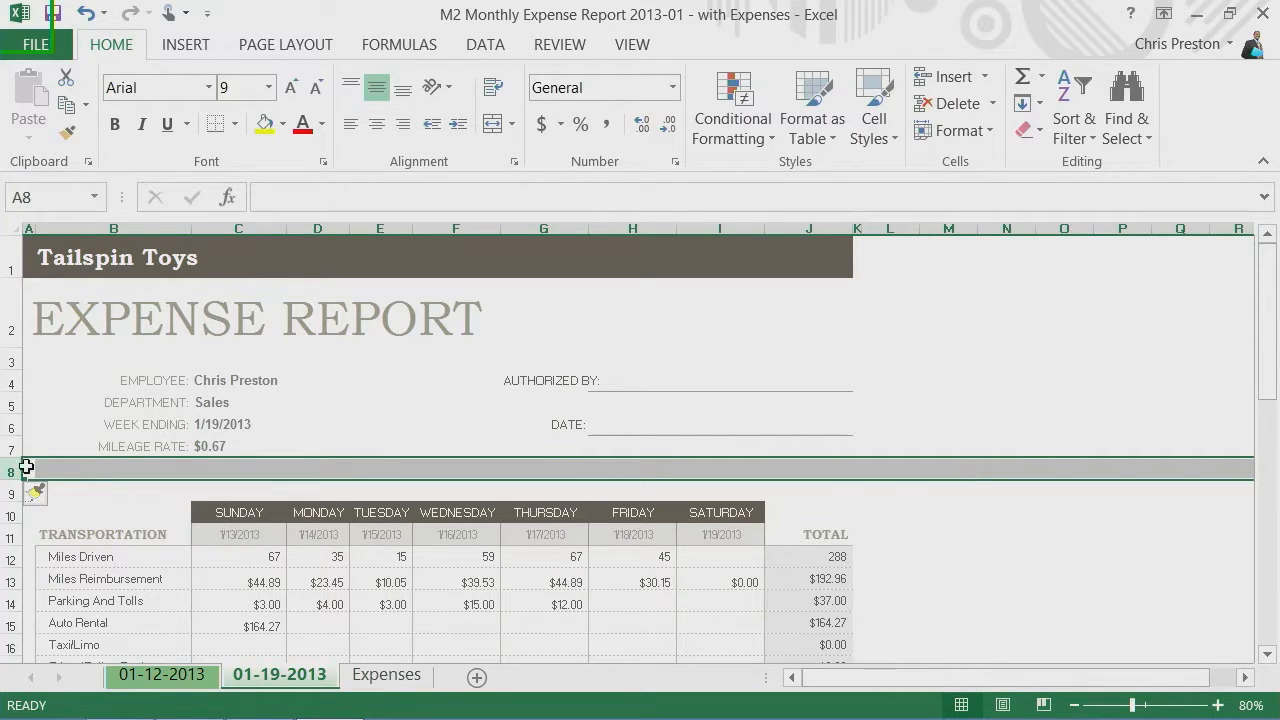
Step: Insert four sheet rows above the Week Ending row, then undo both row insertions
drag(11, 425, 10, 494)
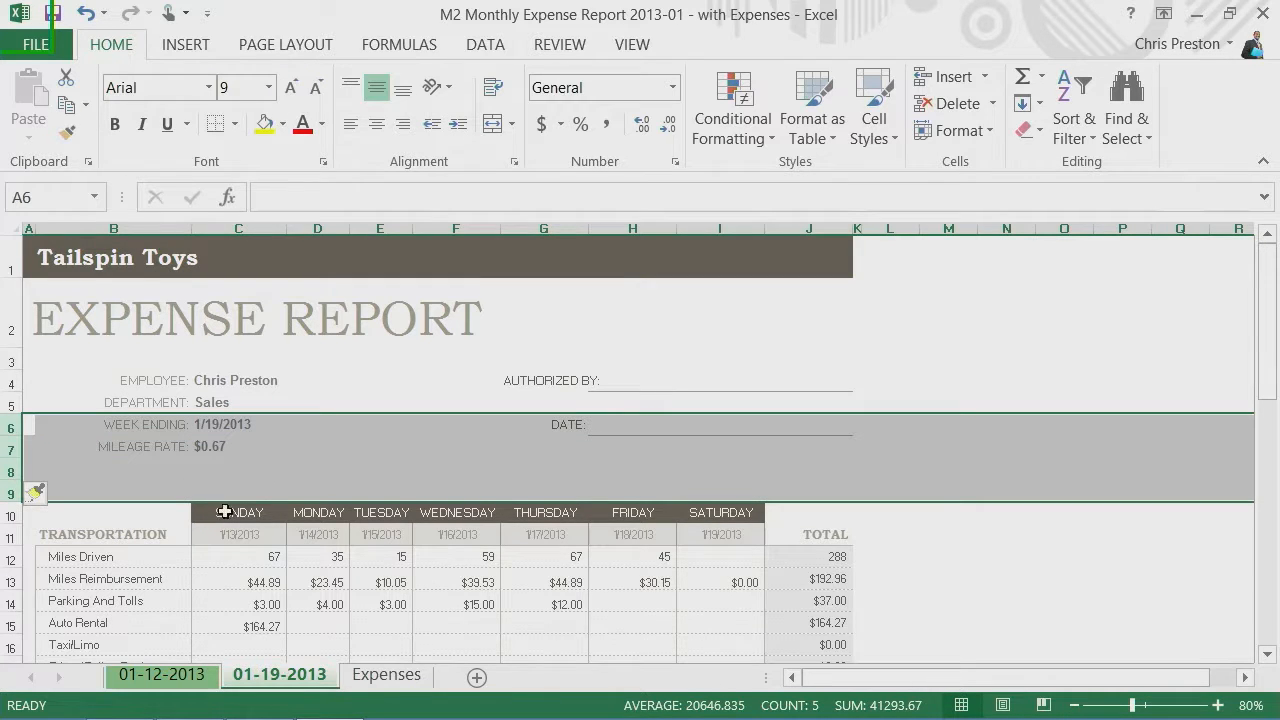
click(984, 77)
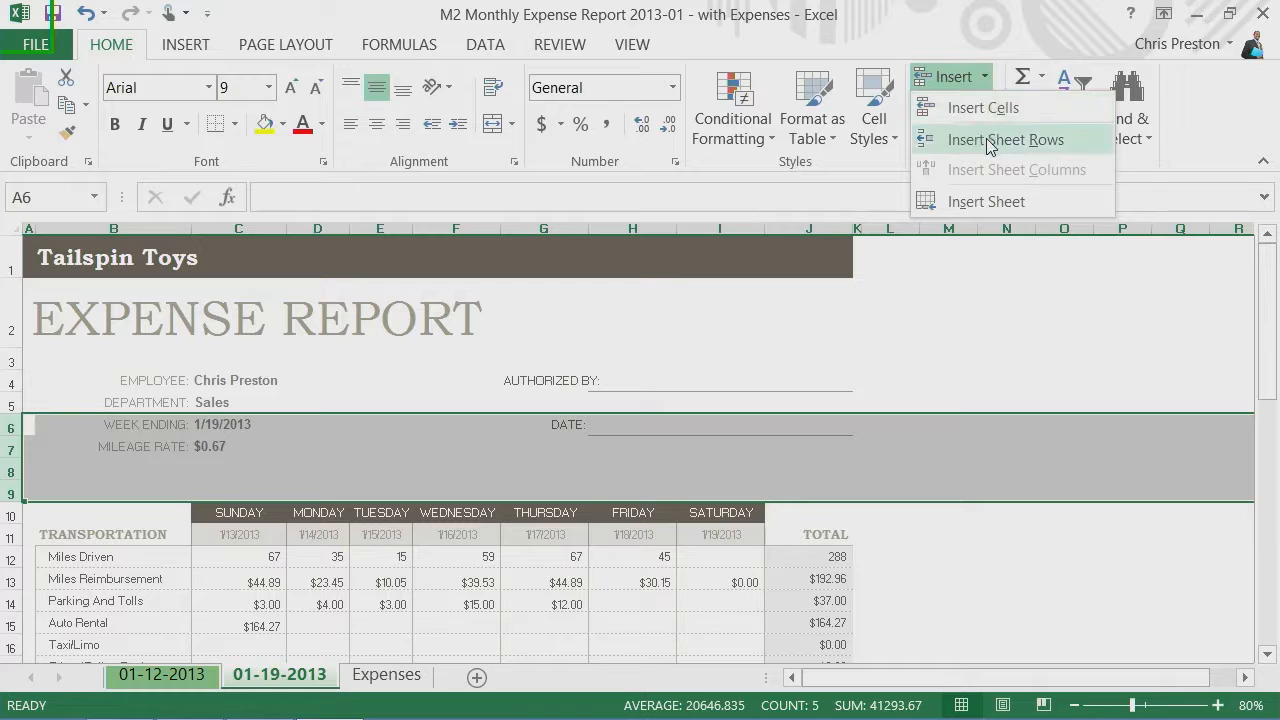
click(988, 141)
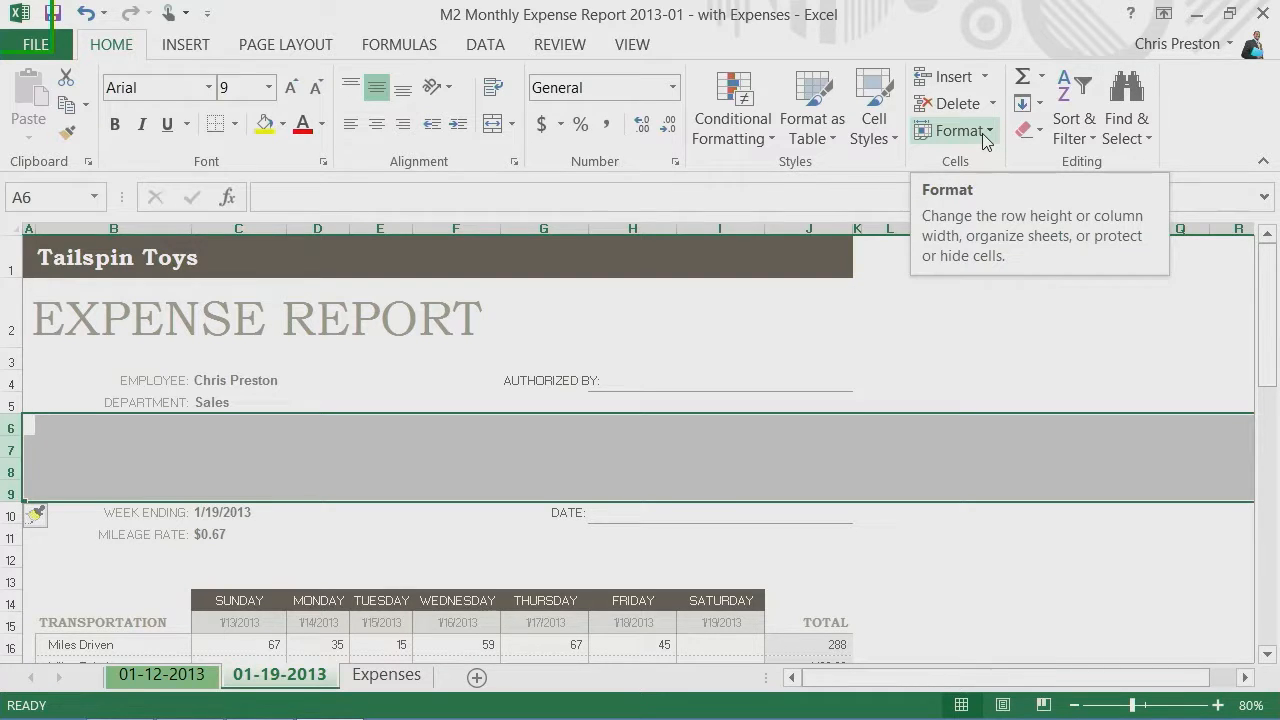
key(ctrl+z)
key(ctrl+z)
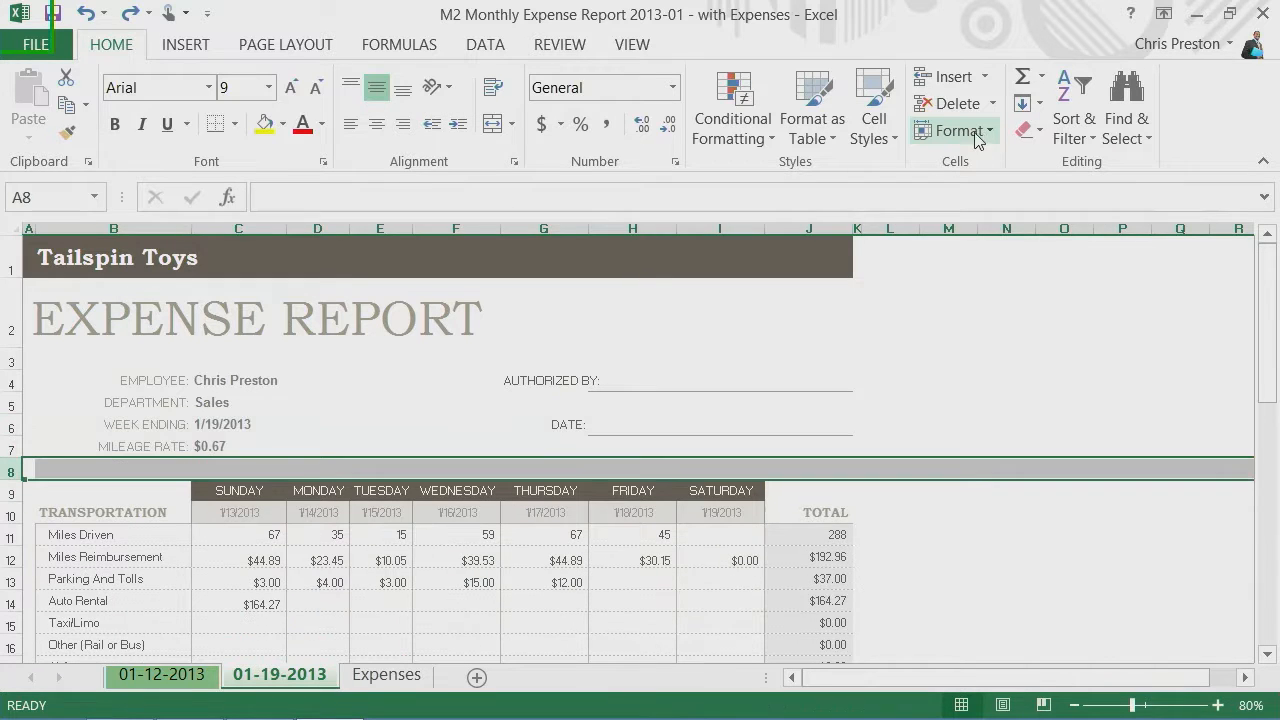
Step: Start a data validation rule on the Week Ending value cell that allows only dates
click(238, 424)
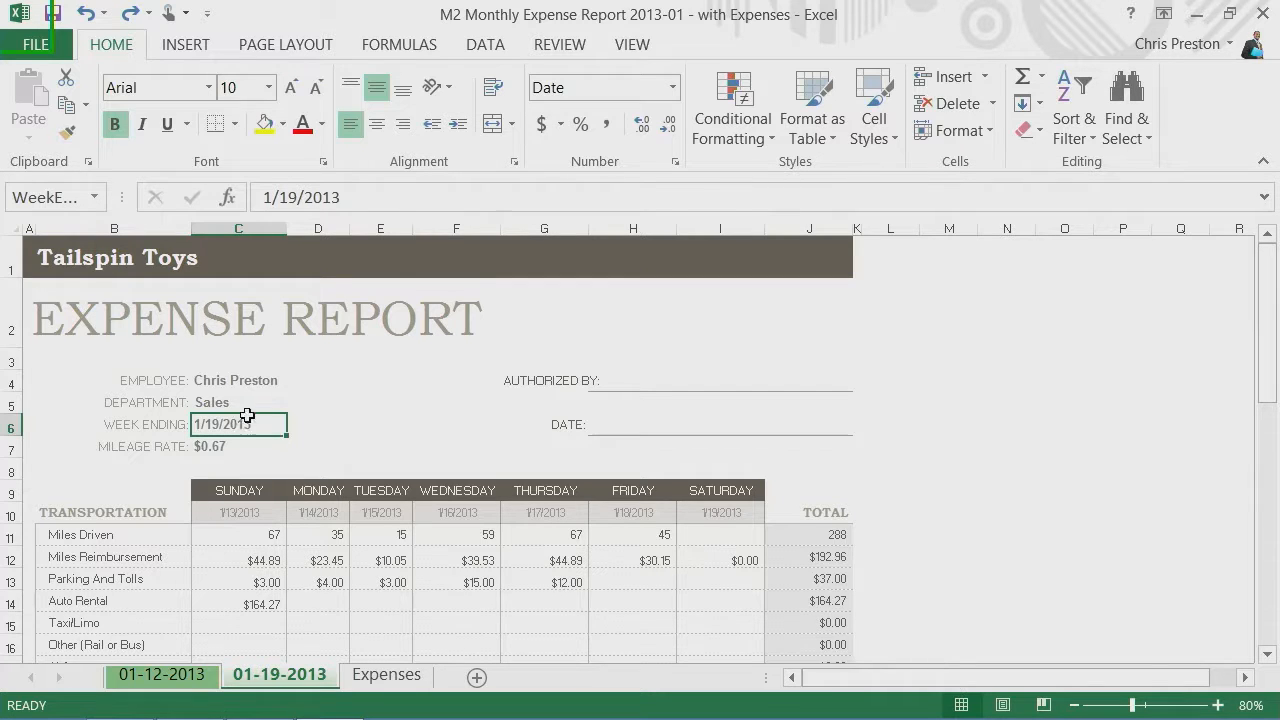
click(493, 48)
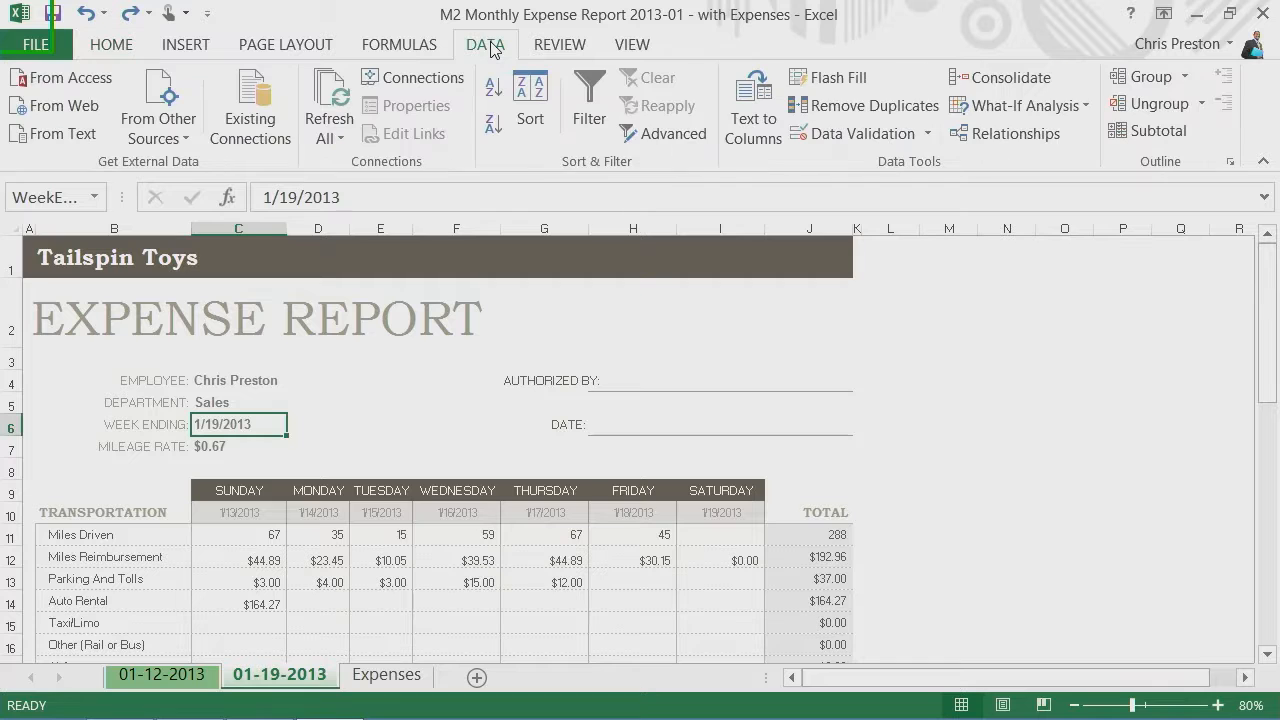
click(853, 140)
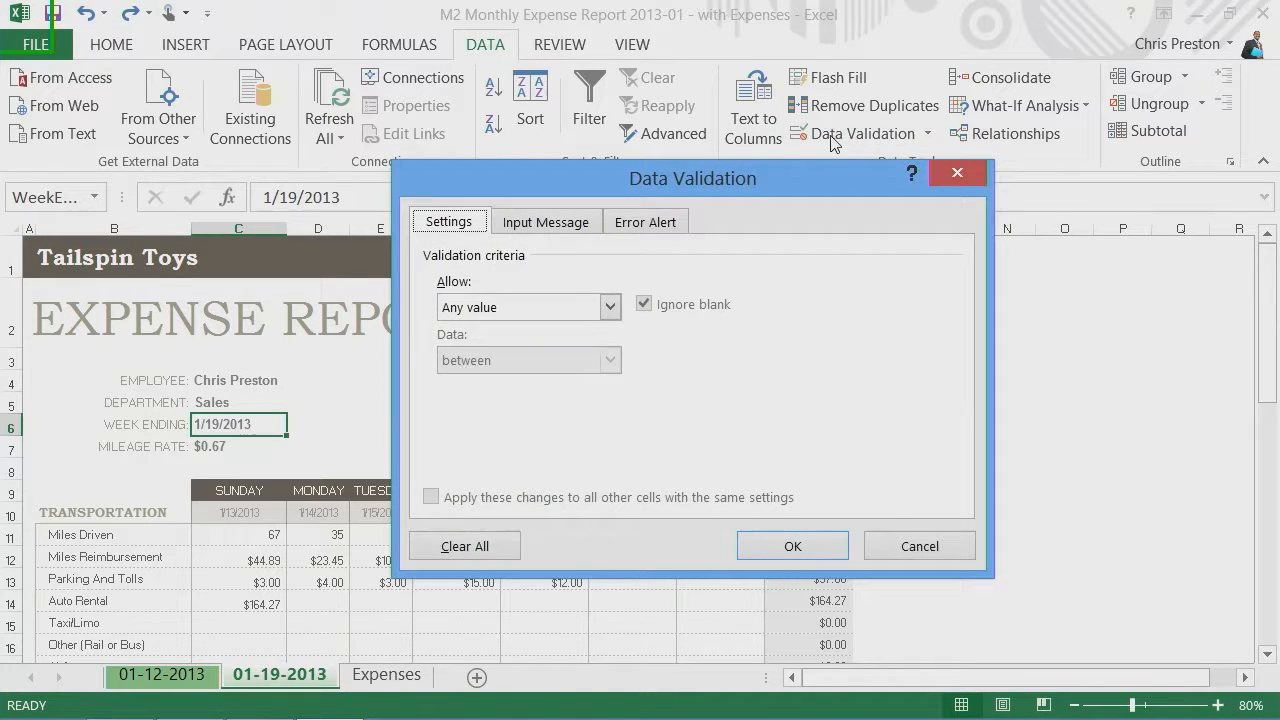
click(610, 308)
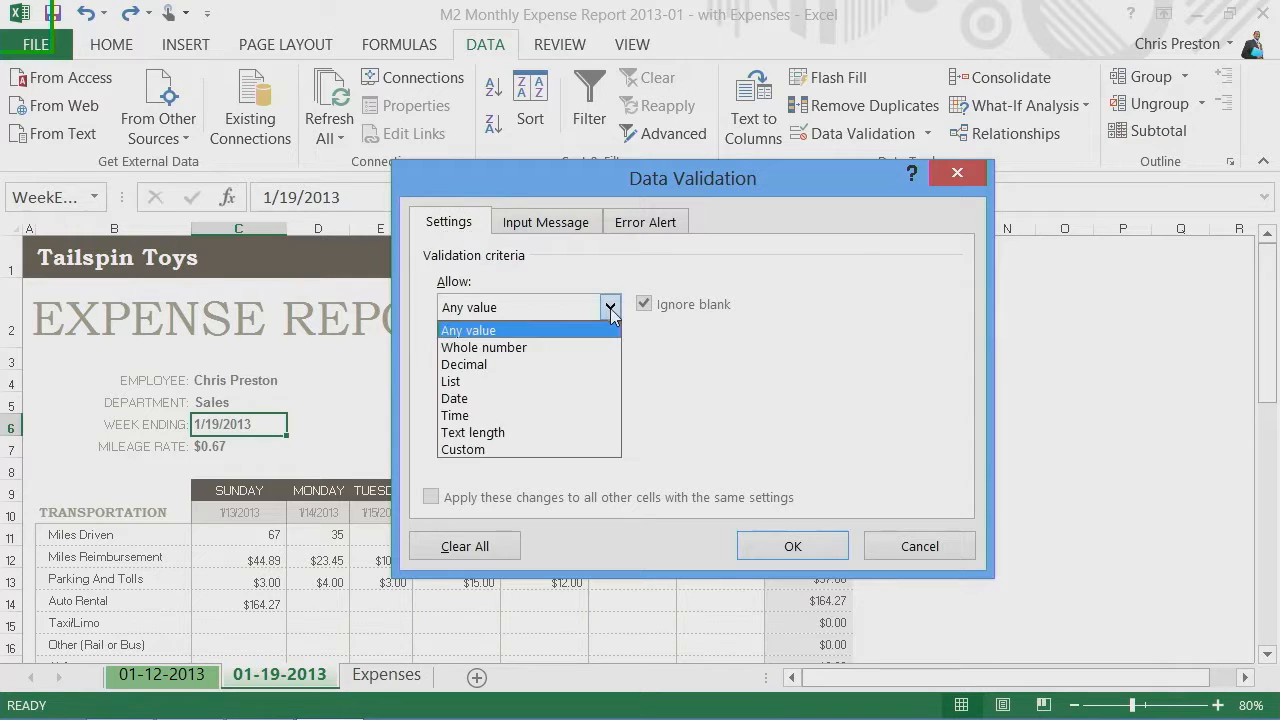
click(476, 400)
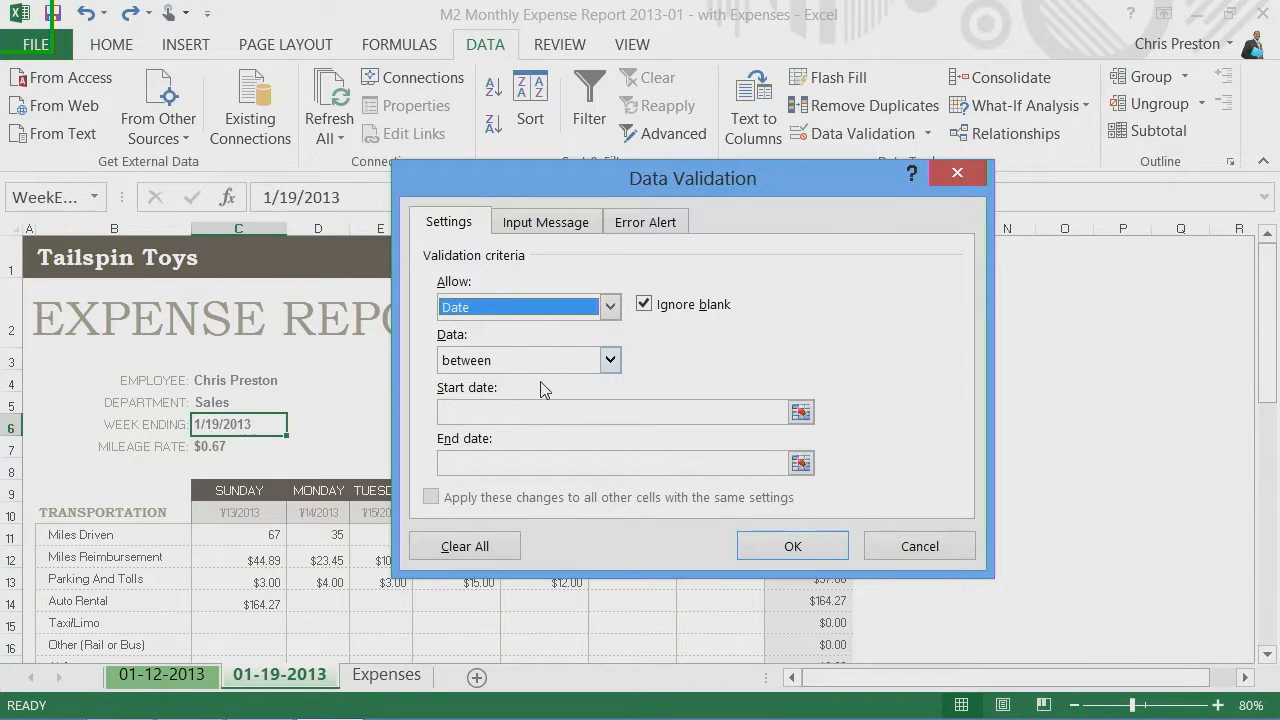
Step: Limit the allowed dates to between 1/1/2013 and 12/31/2013
click(517, 410)
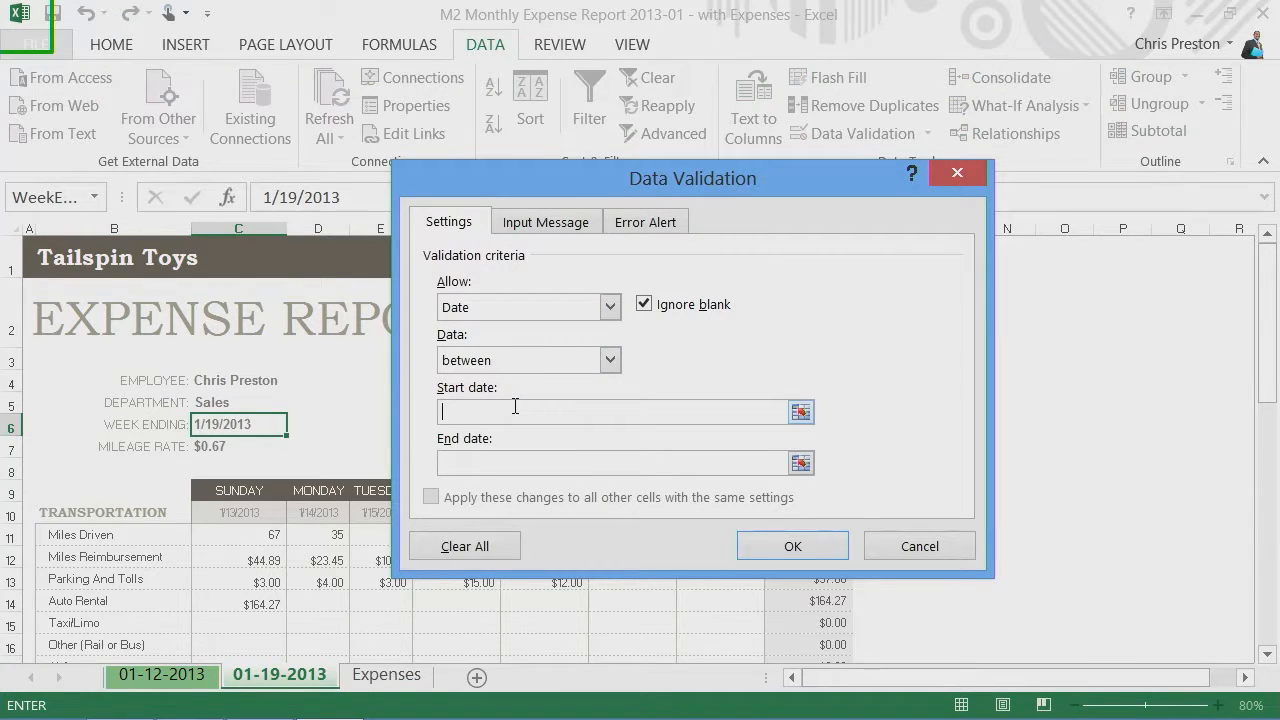
text(1/1/2013)
click(512, 463)
text(12/31/)
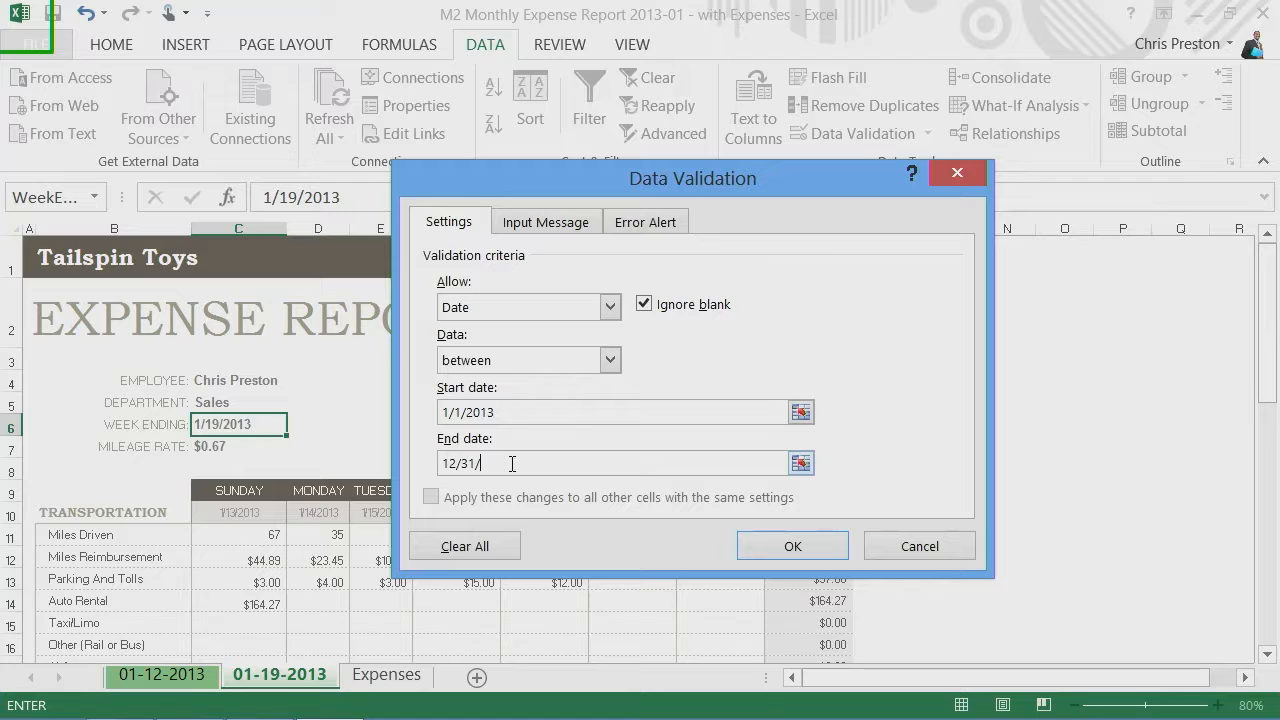
text(2013)
Step: Give the validation rule an input message titled "Enter 2013 date" with the text "Enter a date in the current year."
click(557, 228)
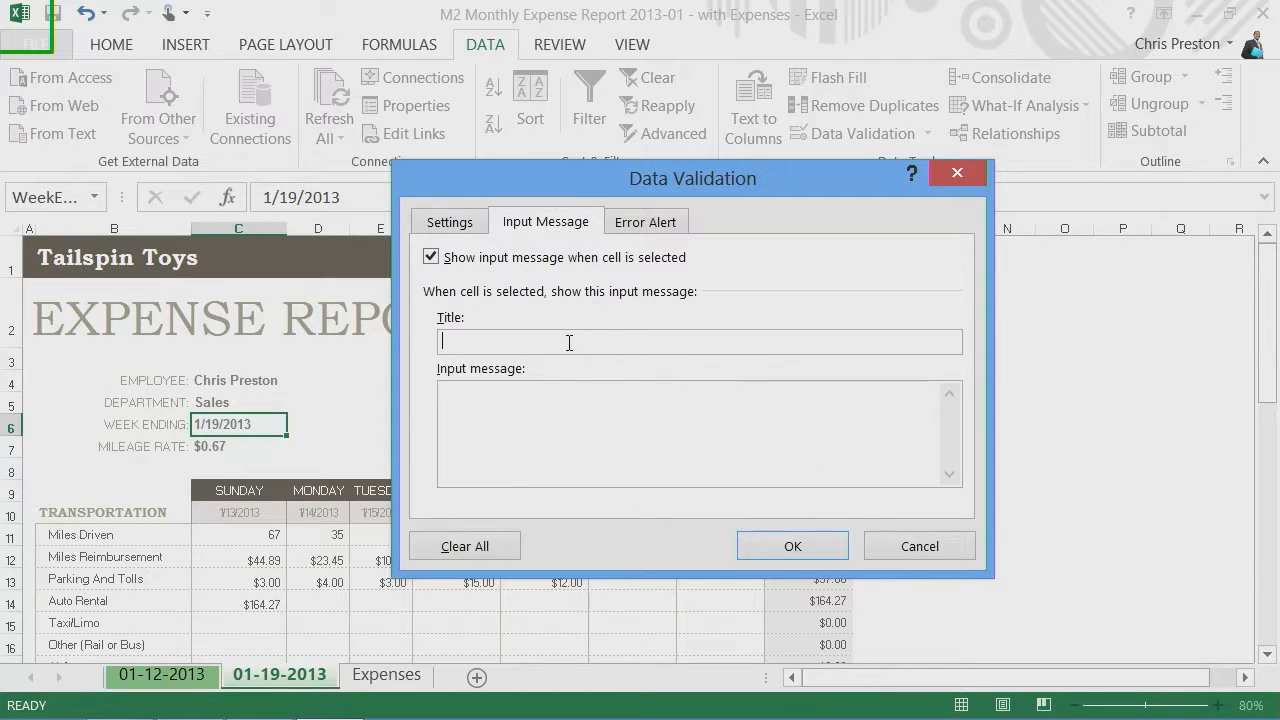
click(569, 343)
text(Enter 2013 date)
click(563, 440)
text(Enter )
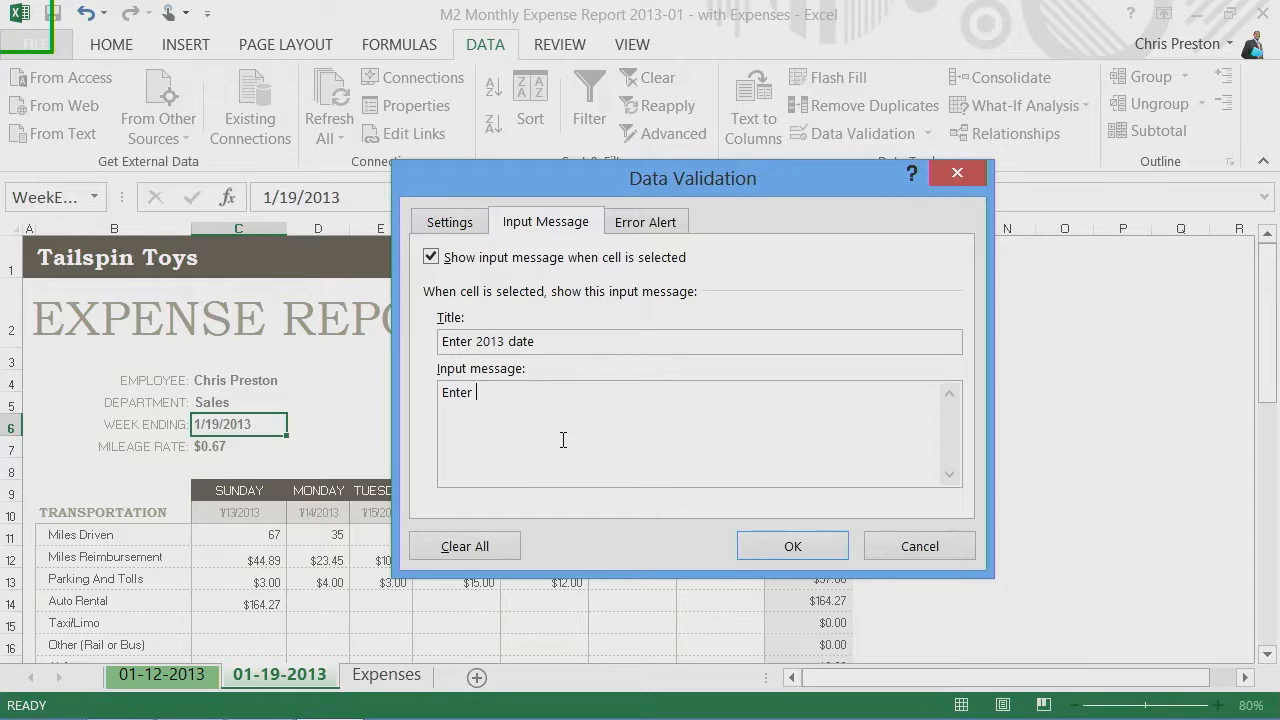
text(a date in the current year.)
Step: Add an error alert titled "Date error" with the message "Enter a valid date in 2013." and apply the validation rule
click(646, 224)
text(Date error)
click(724, 422)
text(Enter a valid )
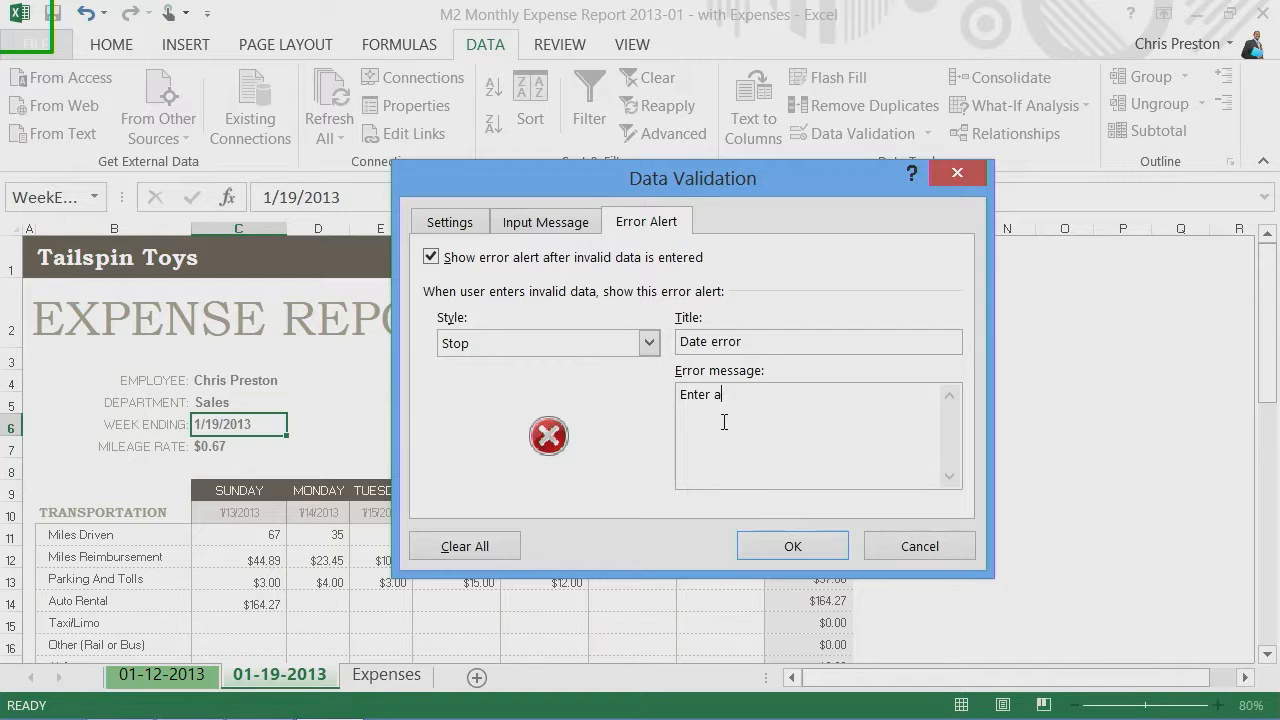
text(date in 2013.)
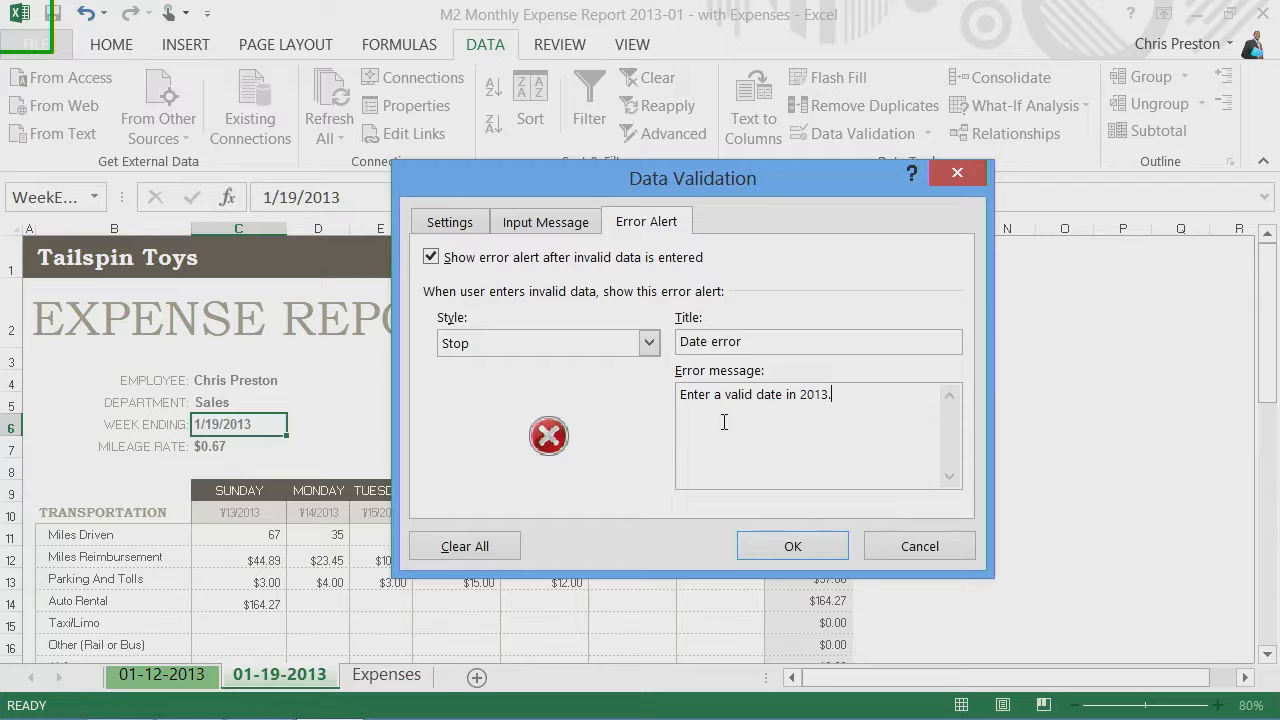
click(792, 547)
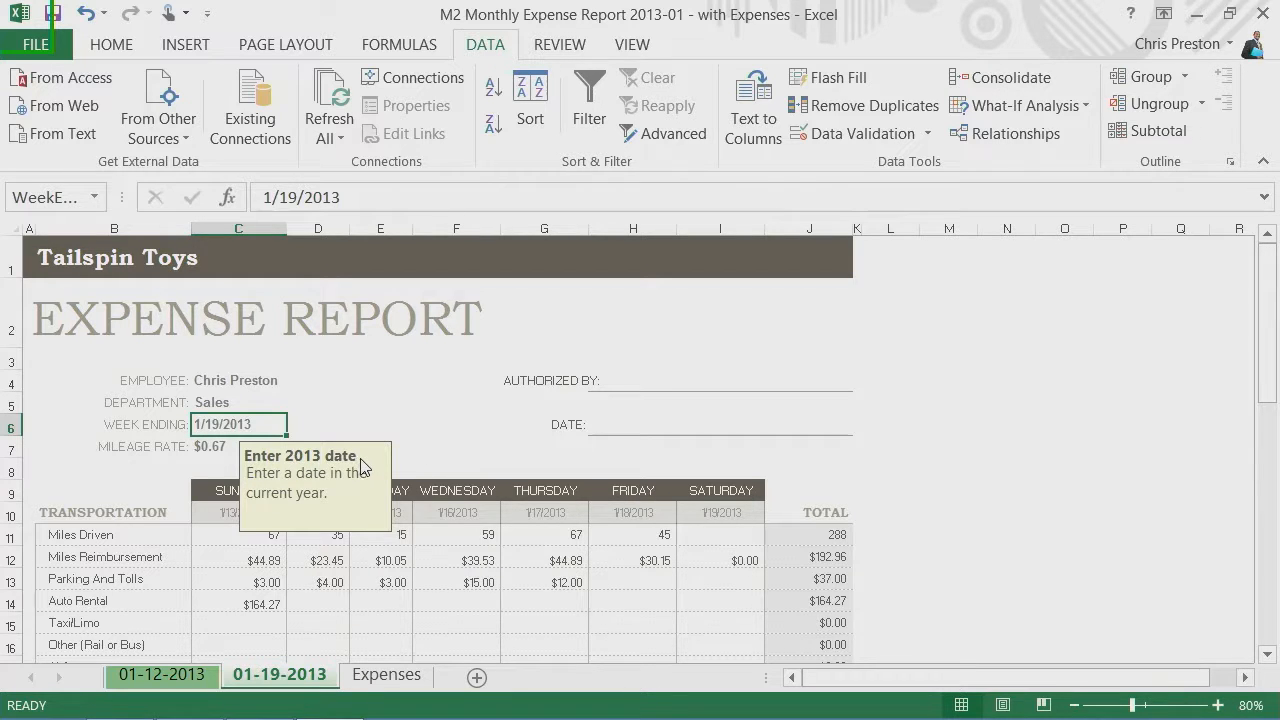
Step: Check the input message by leaving and reselecting the Week Ending date cell, then move to cell B2
click(216, 443)
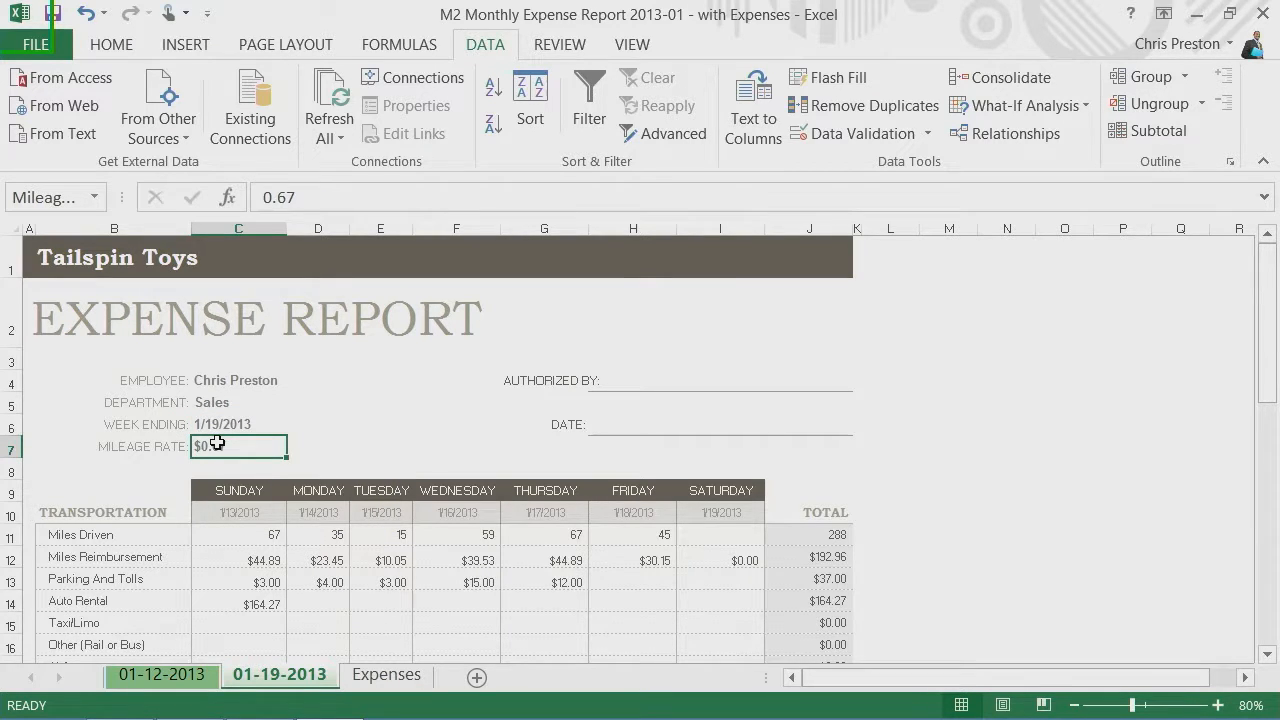
click(233, 421)
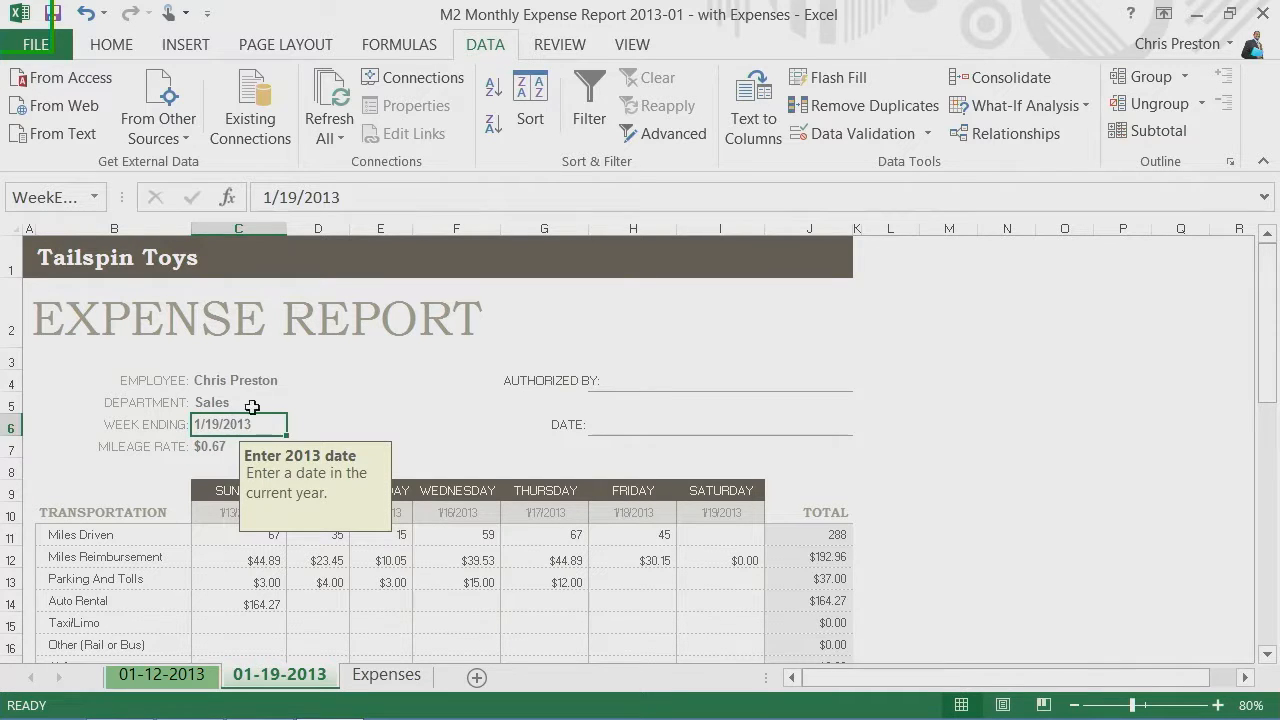
click(61, 315)
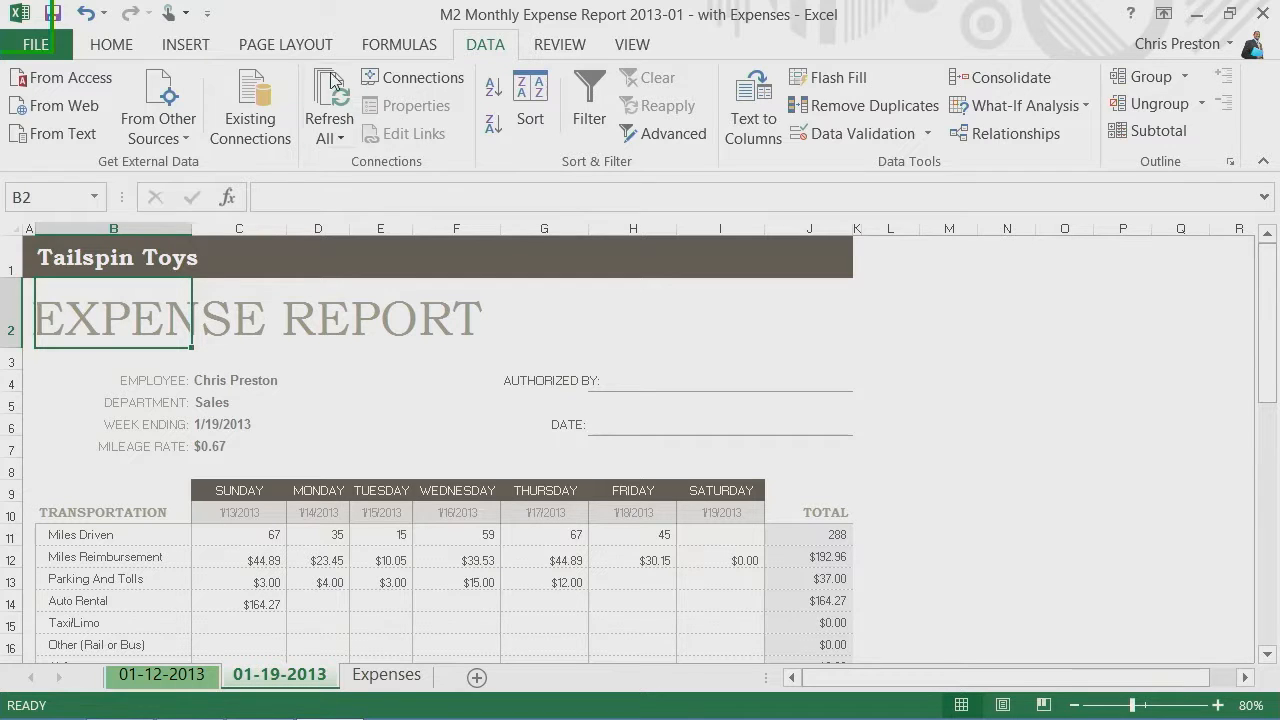
Step: Apply the Organic theme to the workbook
click(316, 46)
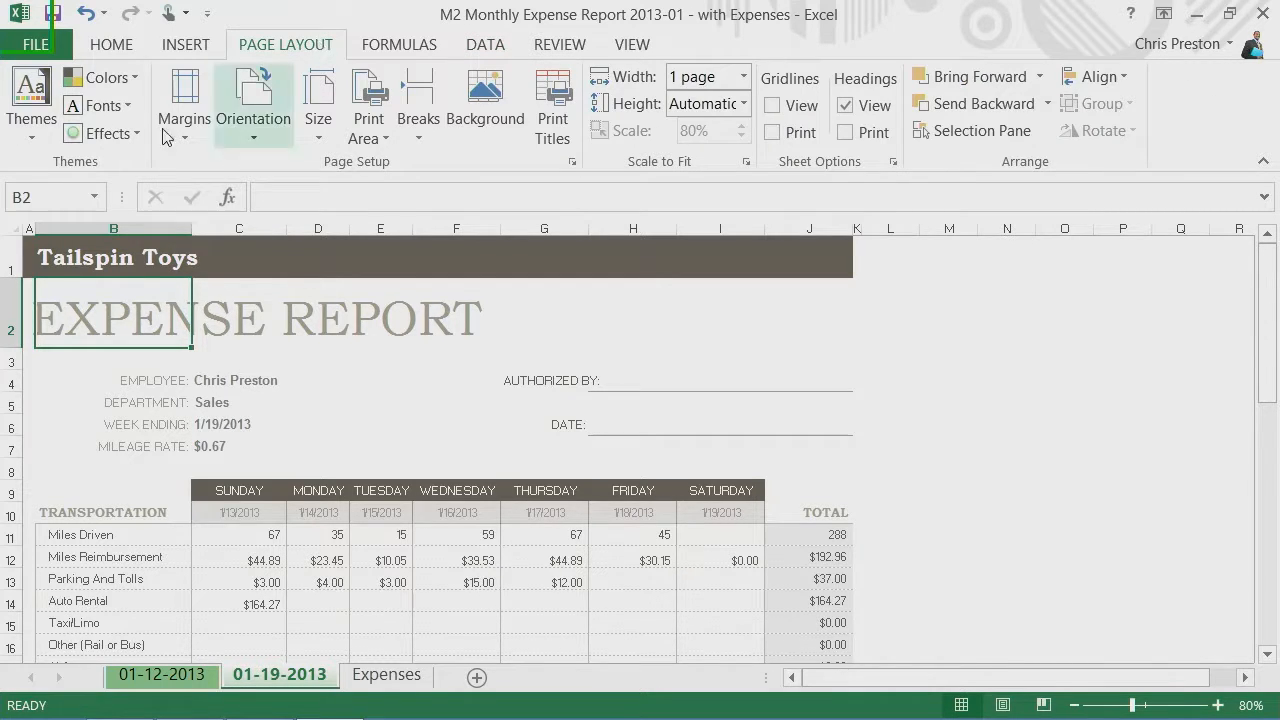
click(45, 133)
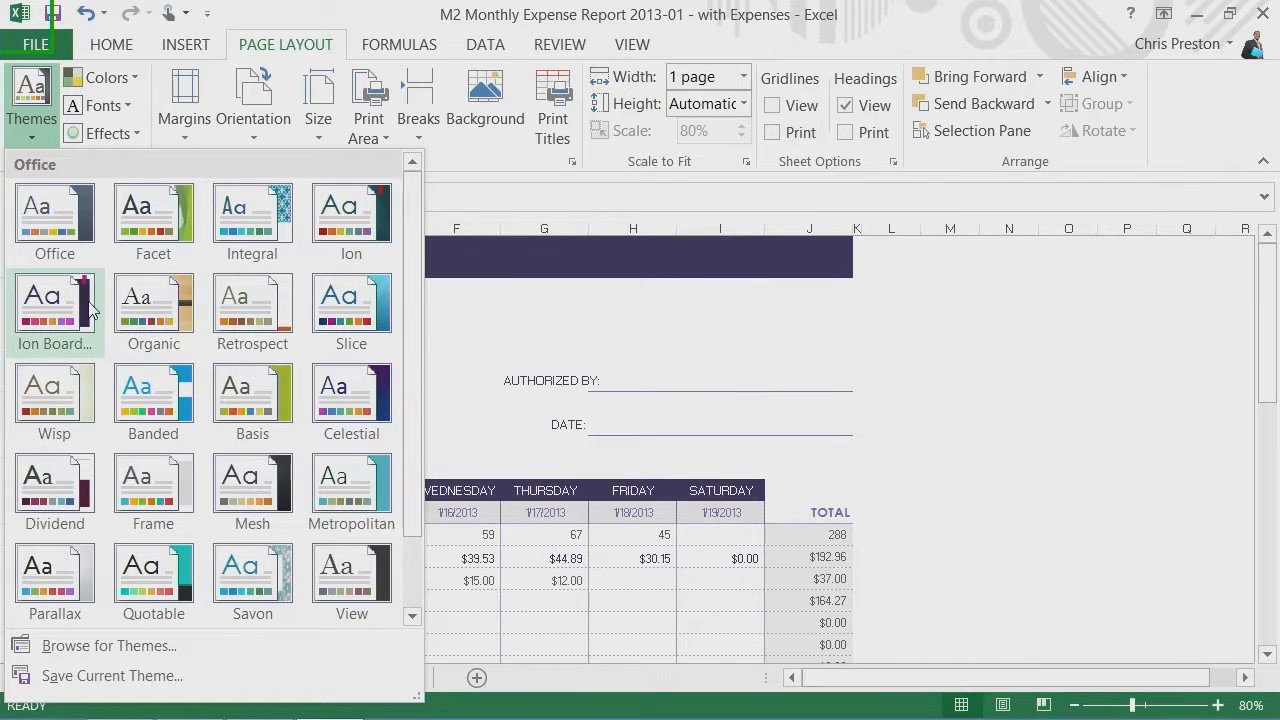
click(148, 312)
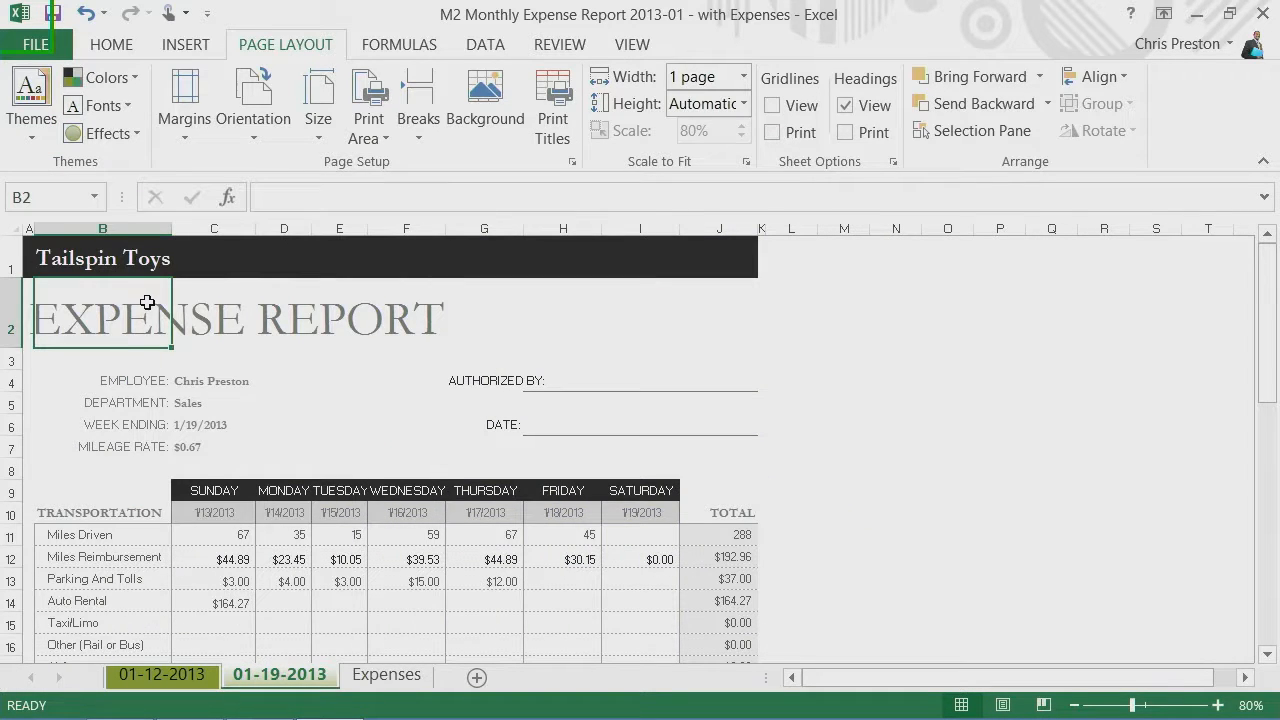